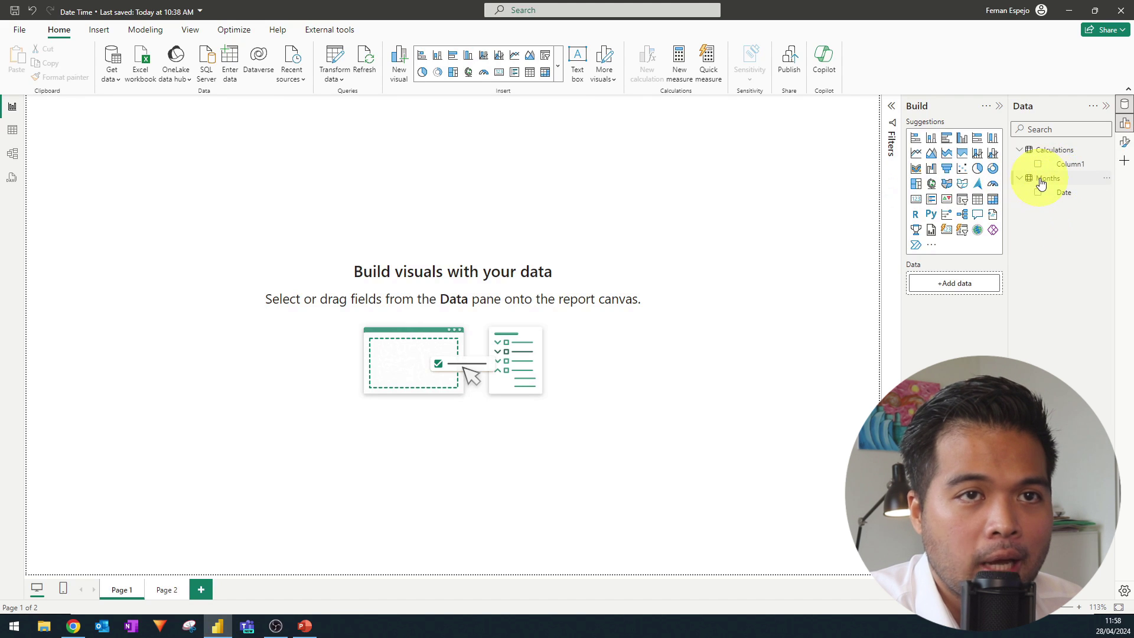
click(17, 136)
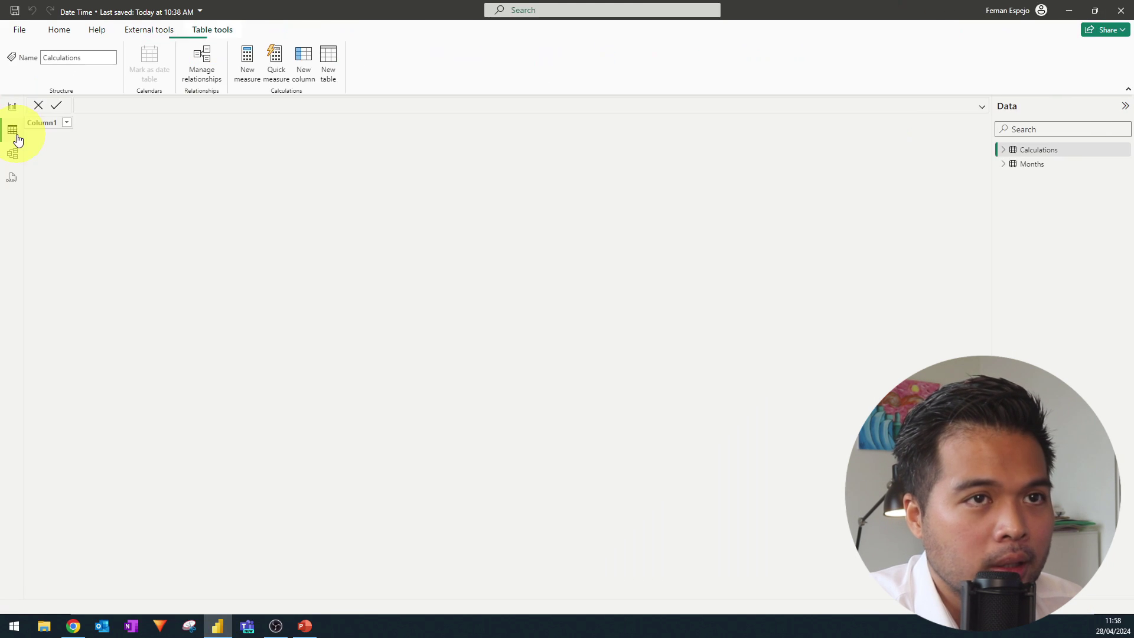
click(1032, 164)
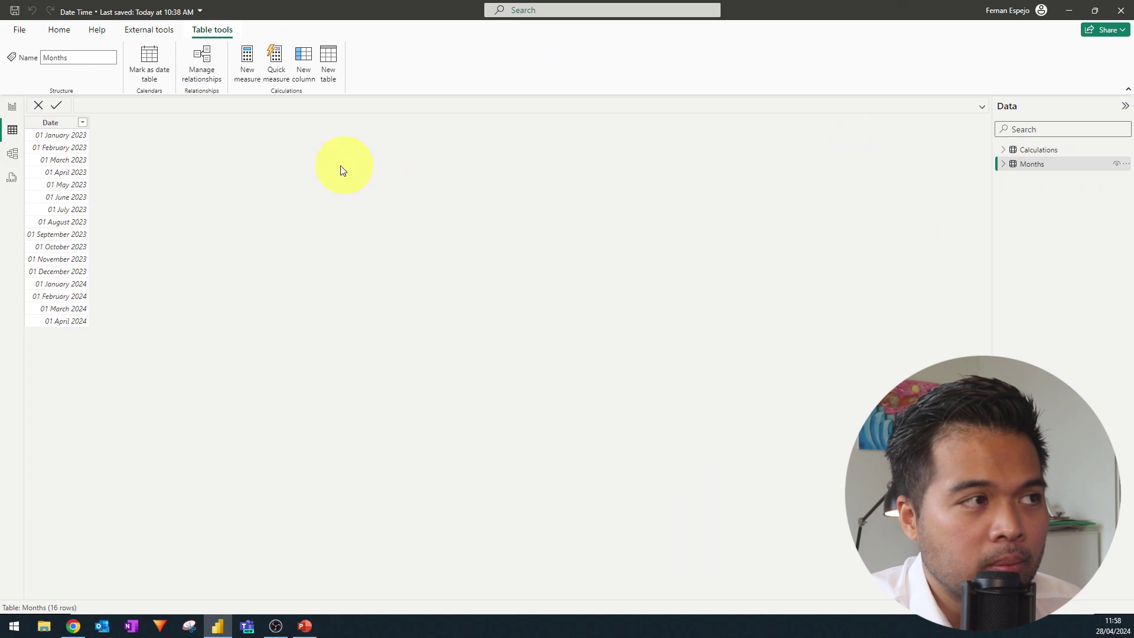
click(13, 108)
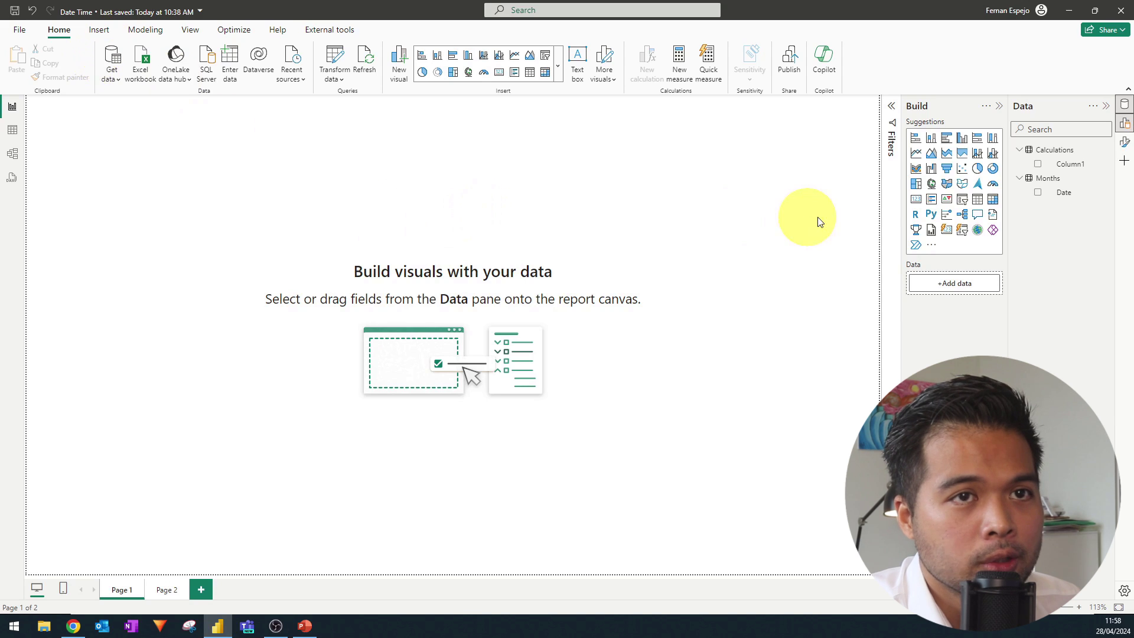
Create the measure Date Time Now = UTCNOW() in Calculations and hide the Months table
right_click(1043, 148)
click(1018, 167)
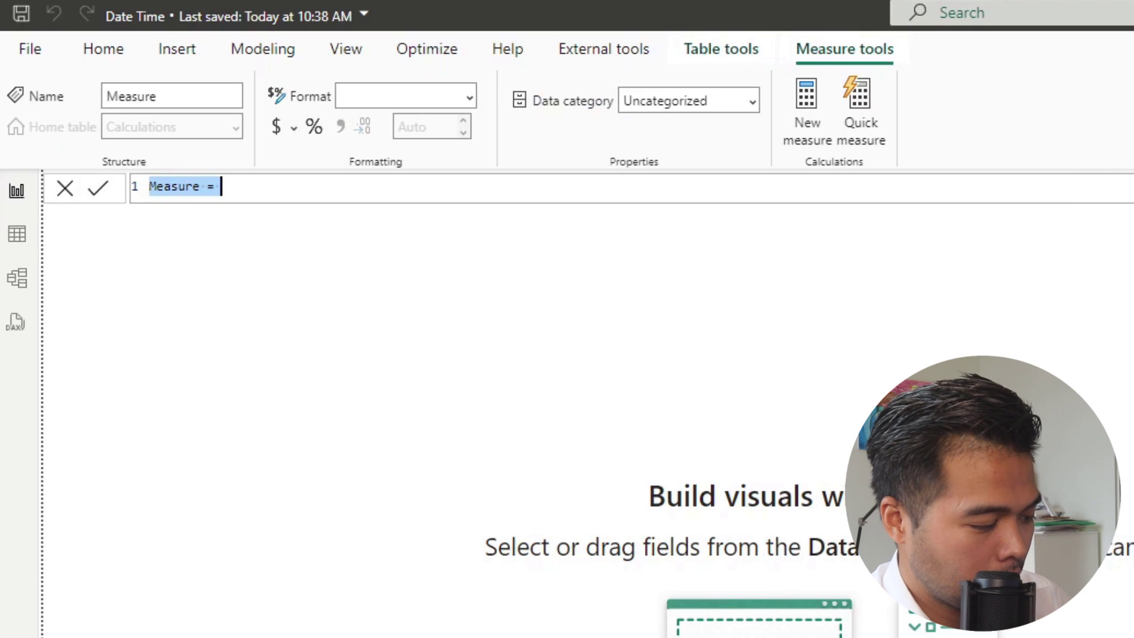
text(Date Time Now = UTC)
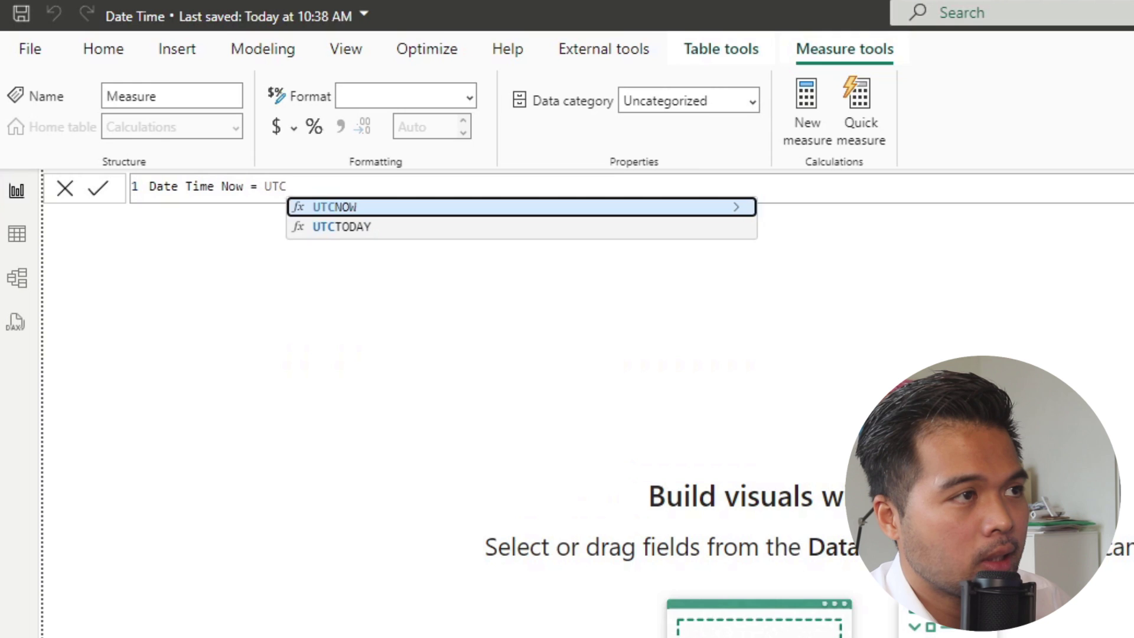
key(Tab)
key(Return)
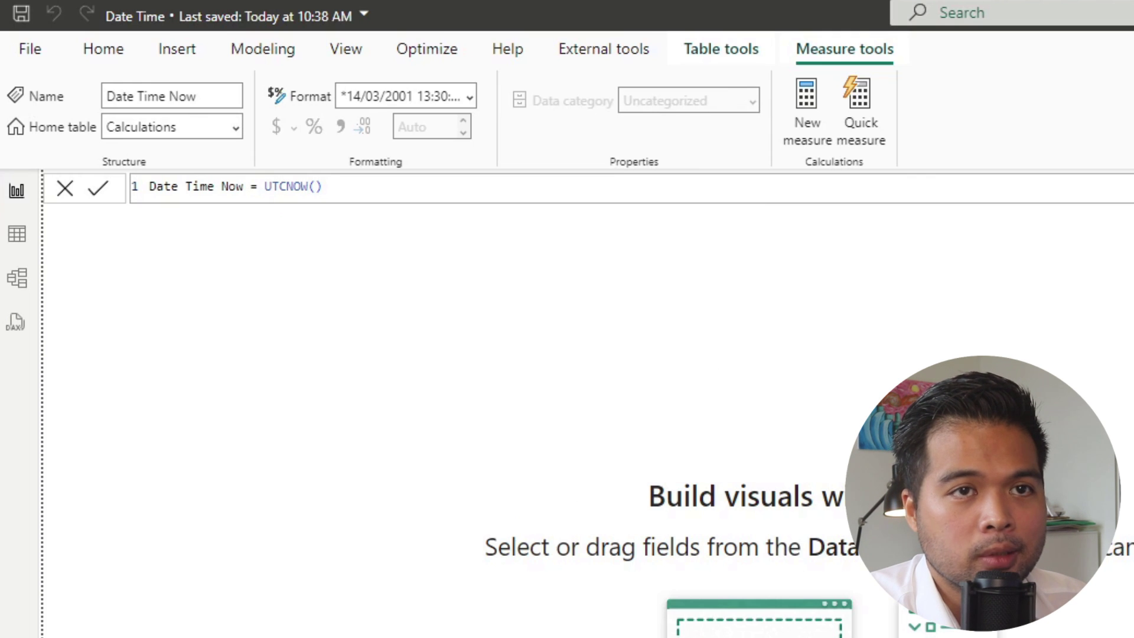
click(1004, 282)
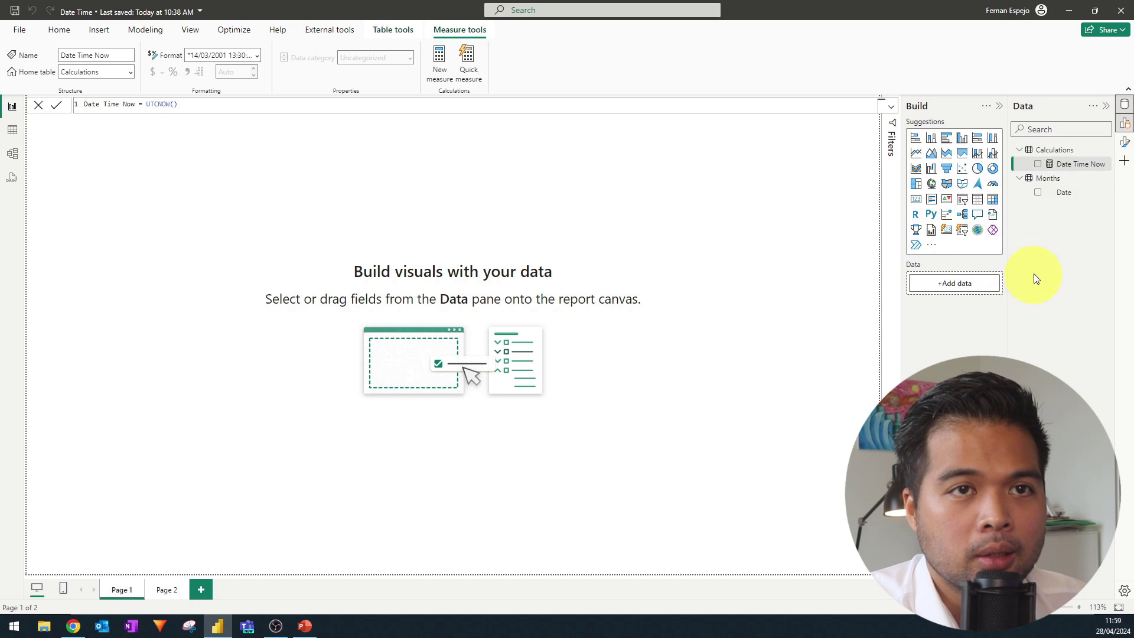
Show Date Time Now in a wide, short top card and refresh it to 28/04/2024 10:59:39
drag(1074, 164, 635, 184)
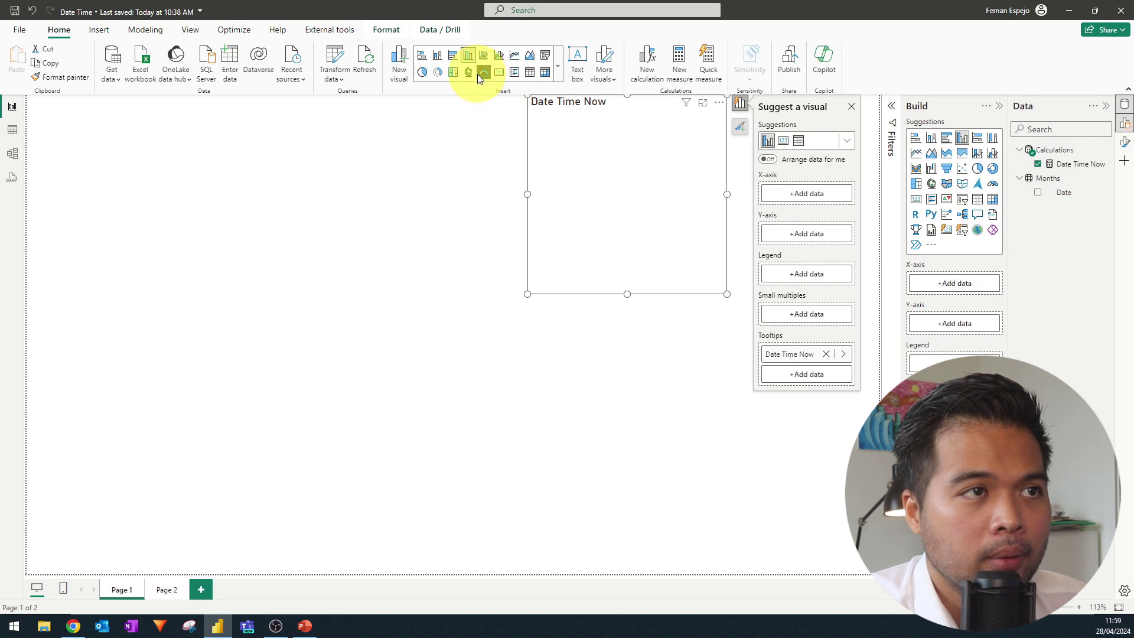
click(499, 73)
drag(527, 189, 311, 197)
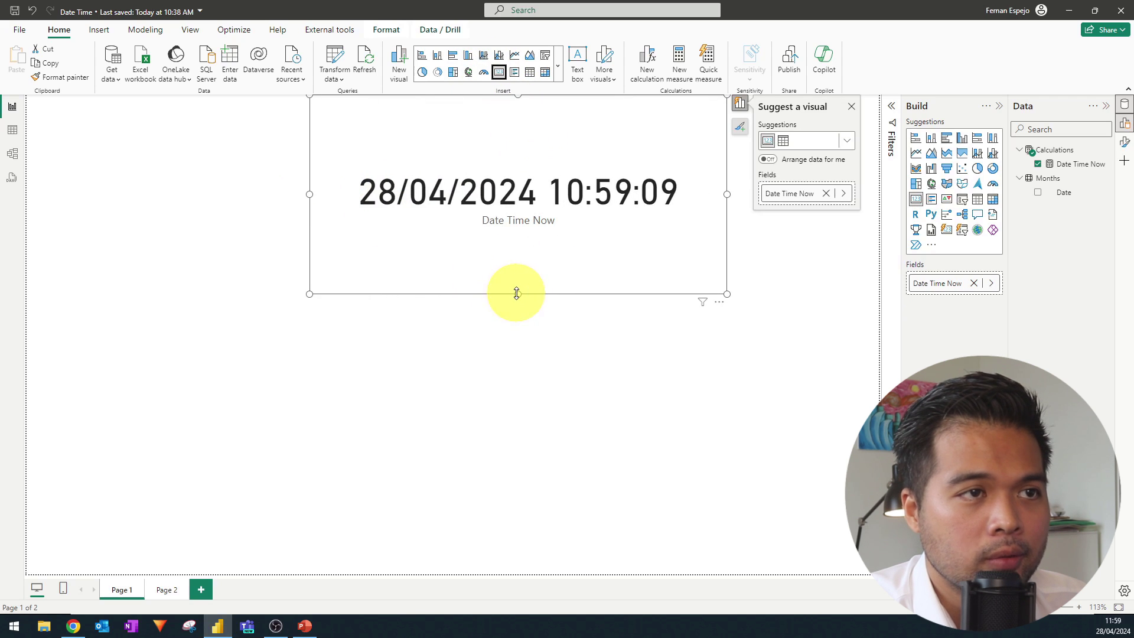
drag(513, 293, 534, 185)
click(533, 217)
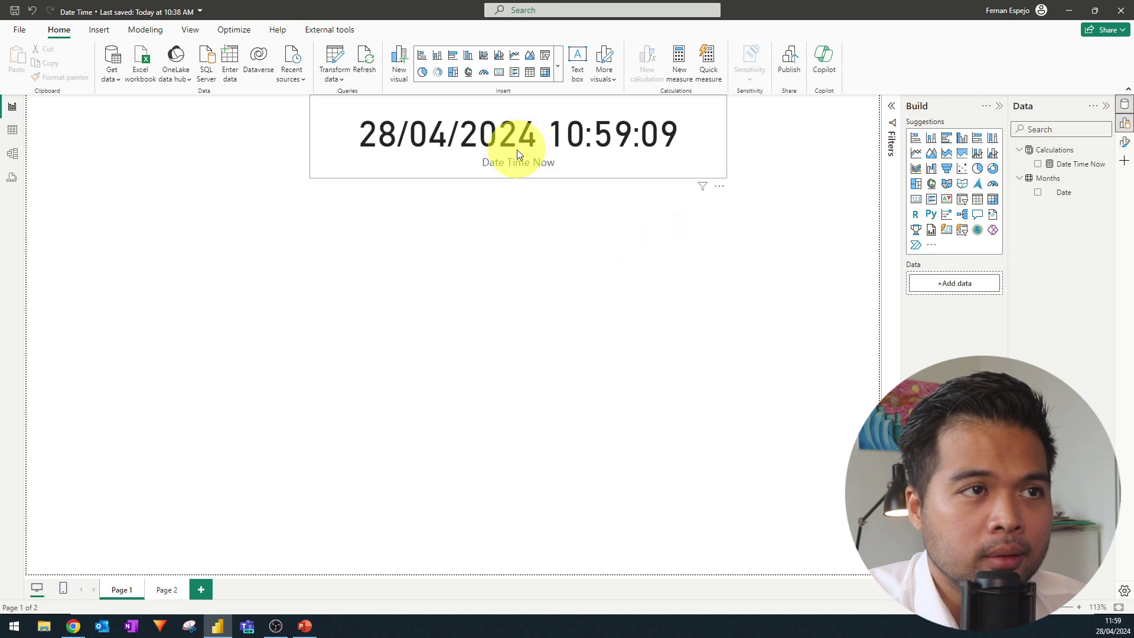
click(371, 66)
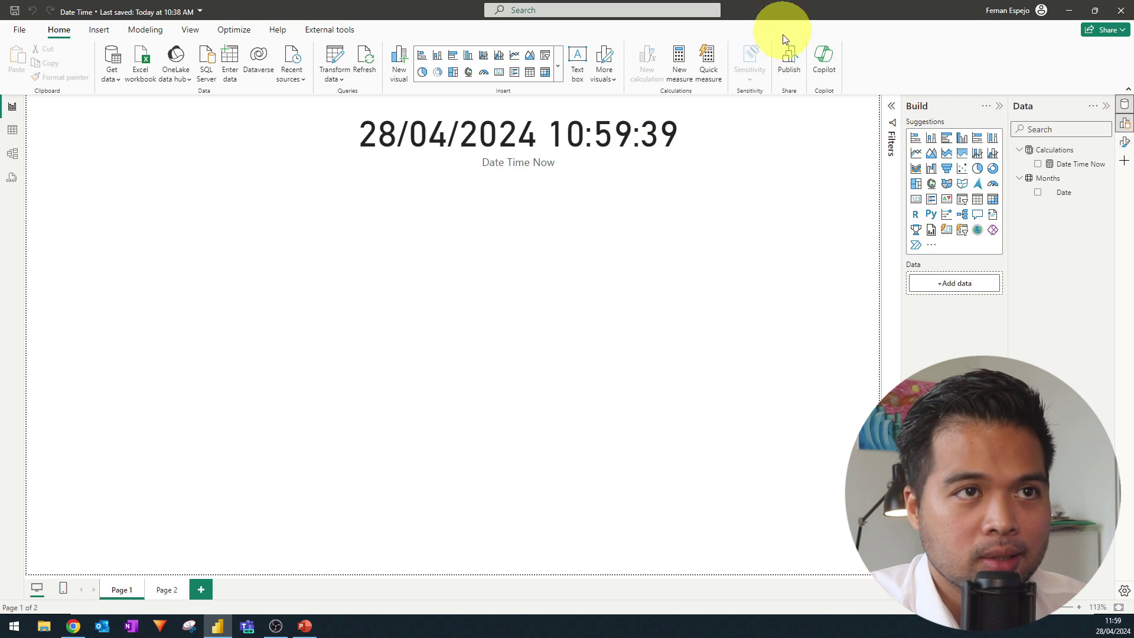
Save the Date Time report, publish it to My workspace, and open the online version
click(790, 61)
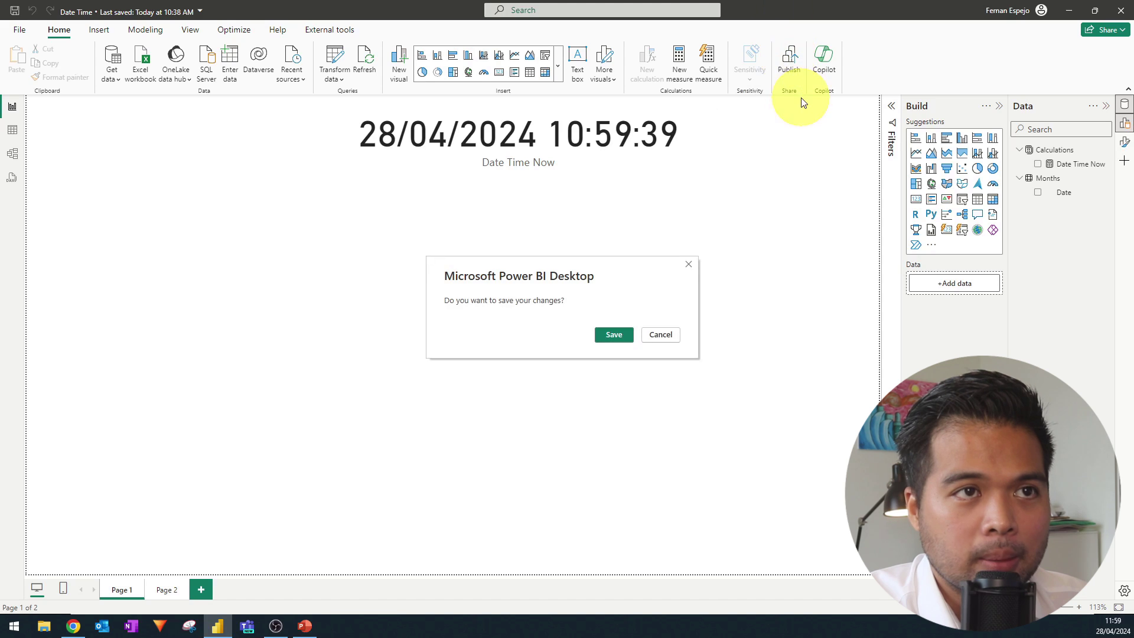
click(616, 336)
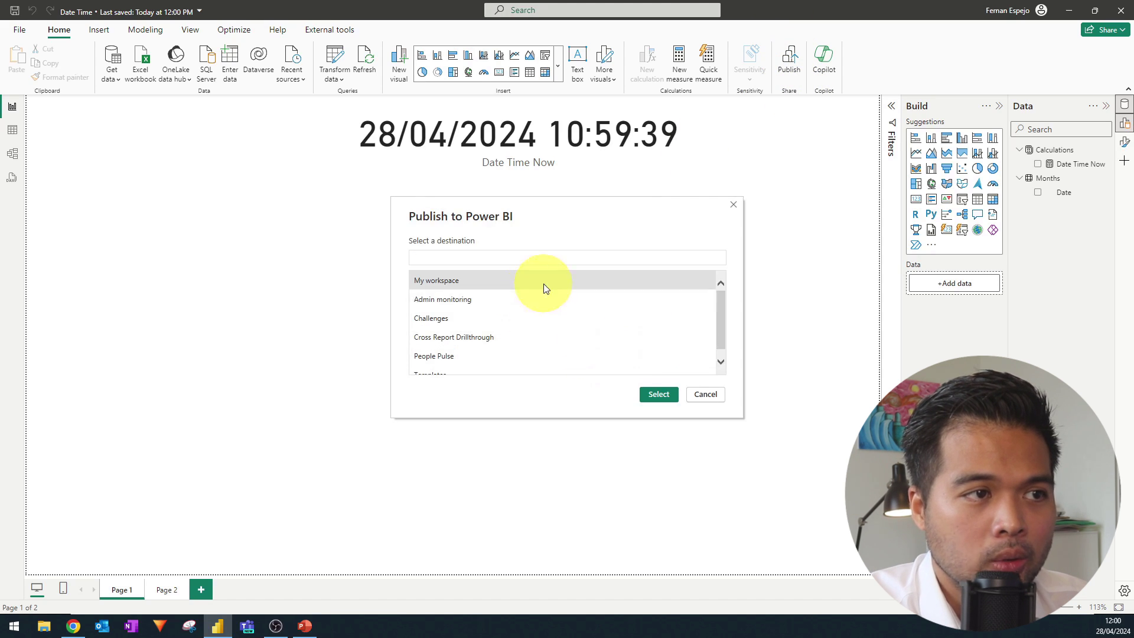
click(561, 281)
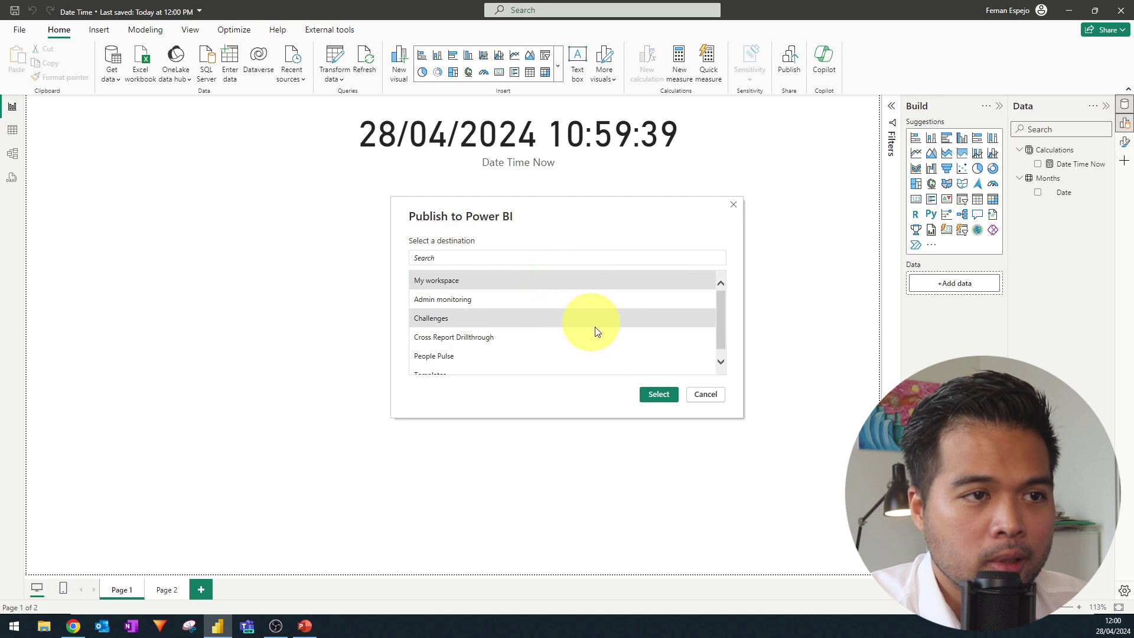
click(648, 392)
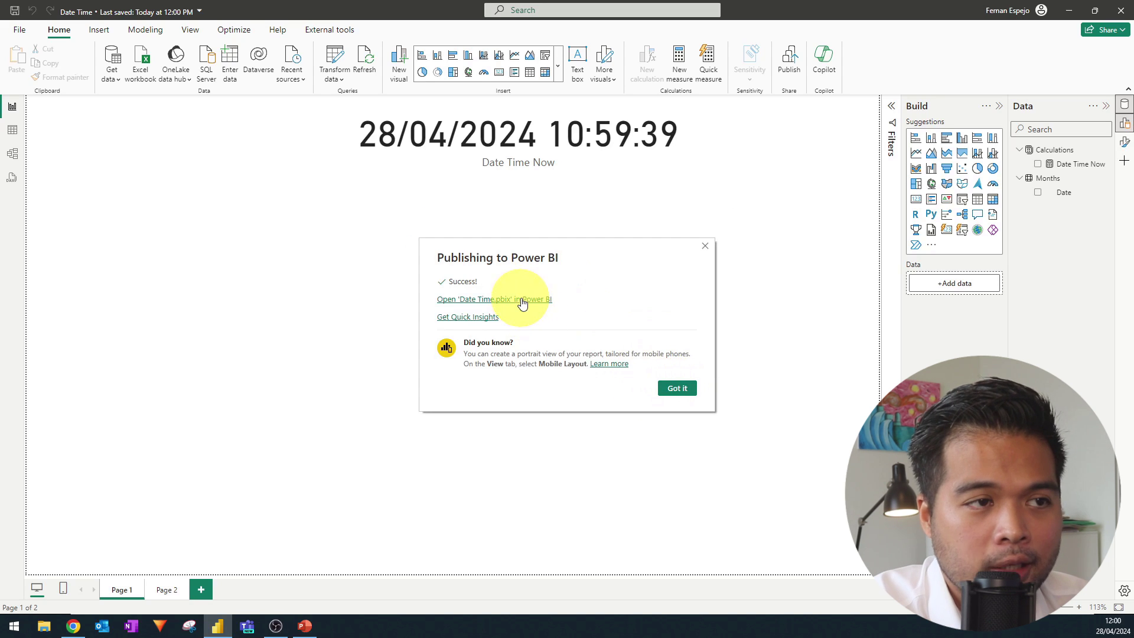
click(522, 300)
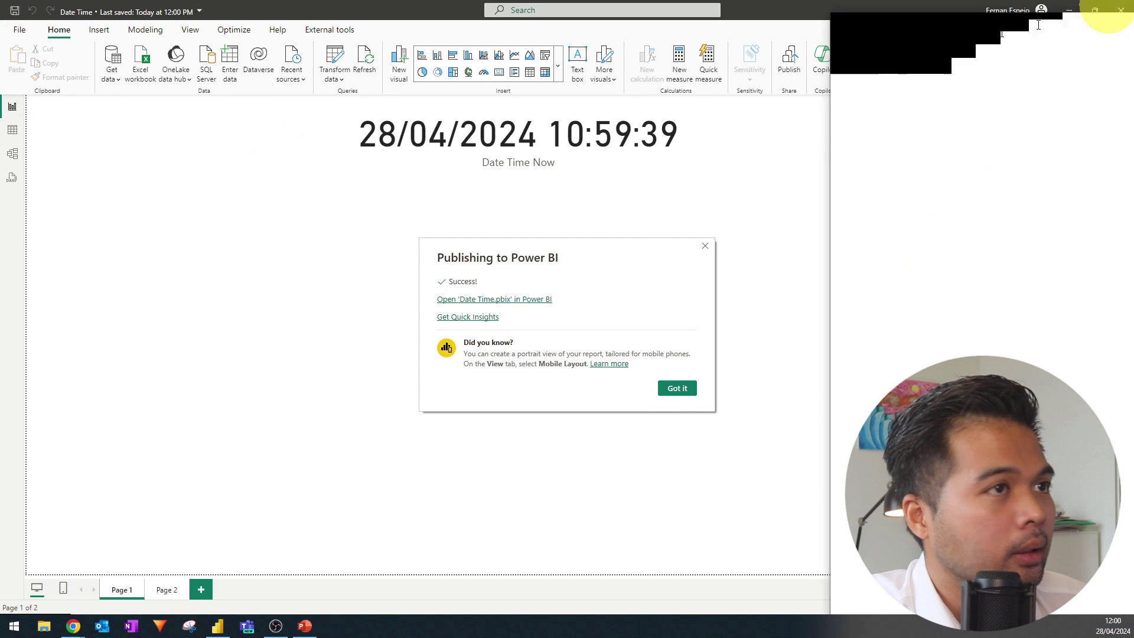
drag(666, 76, 572, 3)
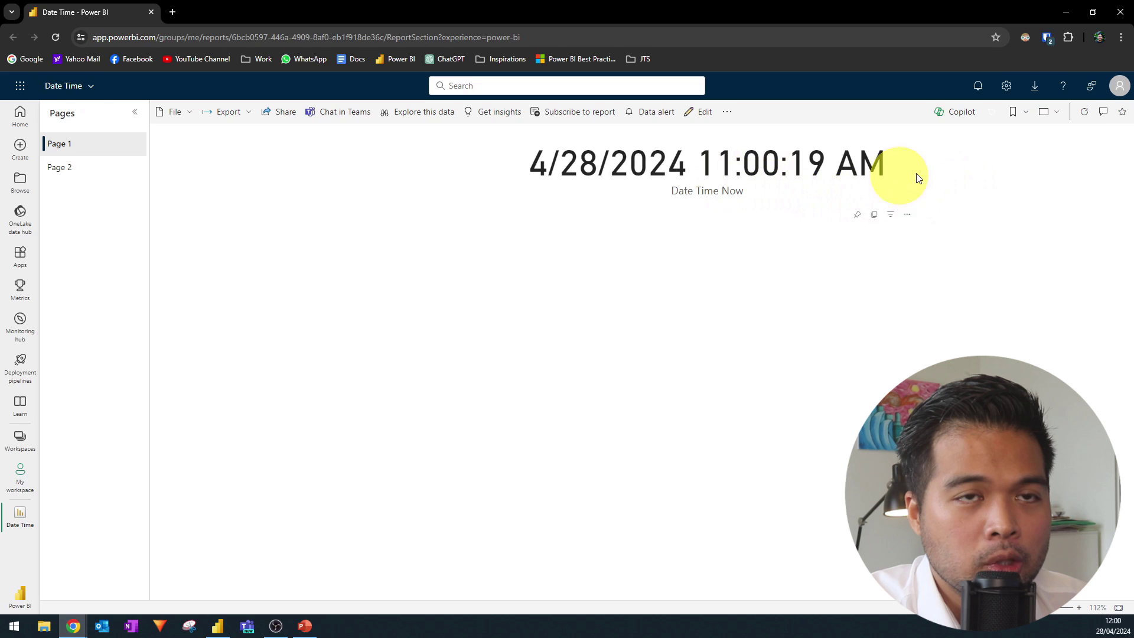
Refresh the online visuals until the card reads 4/28/2024 11:01:04 AM, then select the report URL
click(1082, 120)
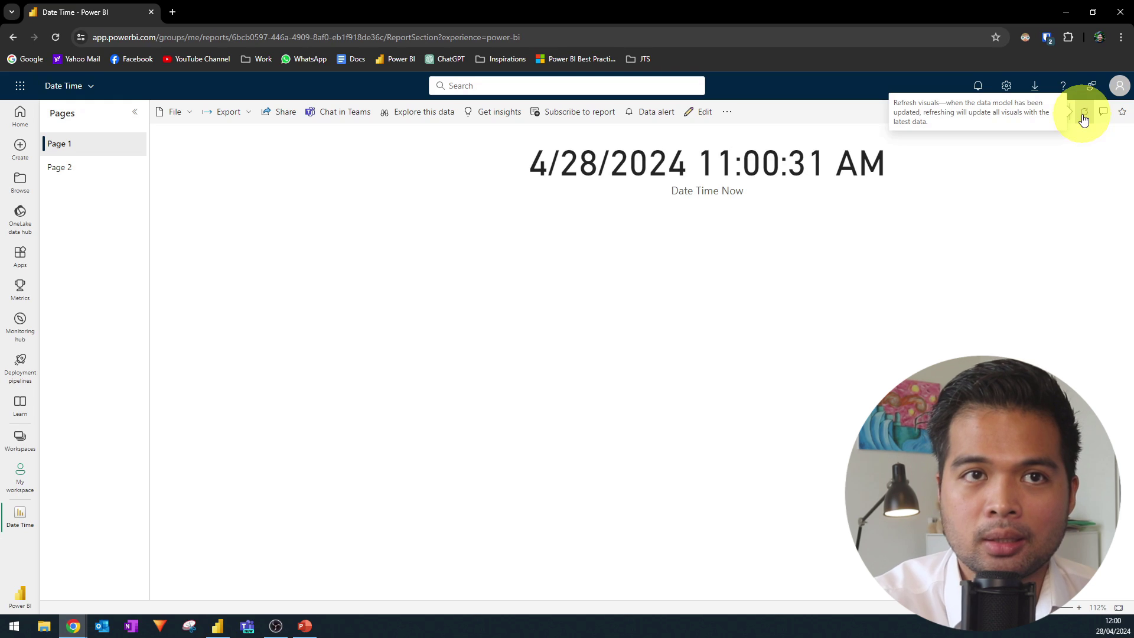
click(1085, 118)
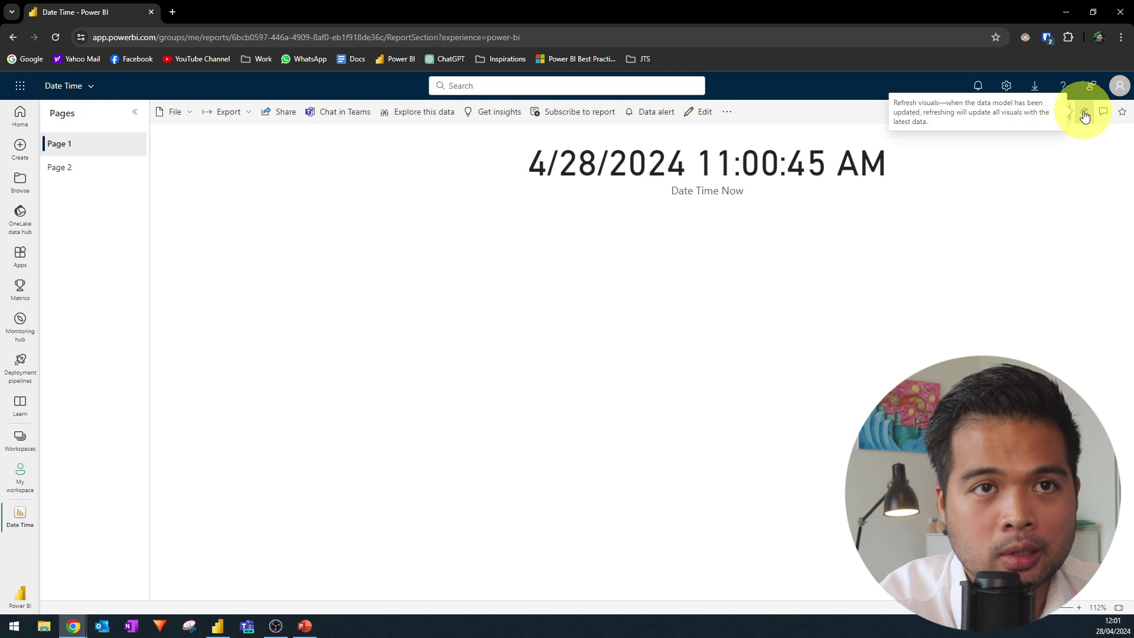
click(1084, 114)
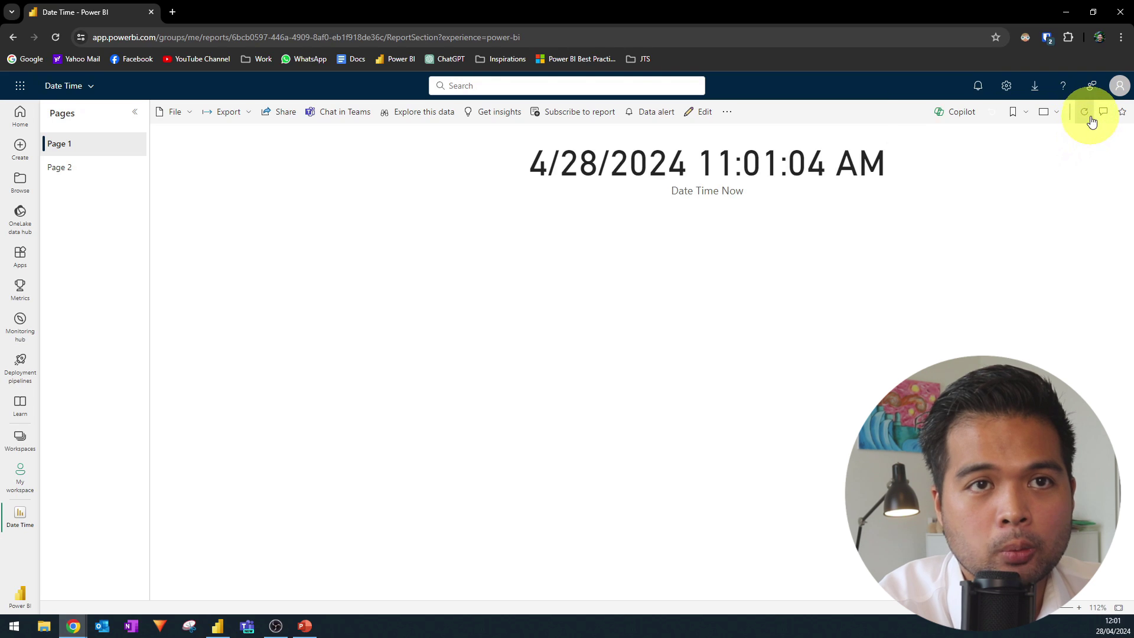
click(608, 41)
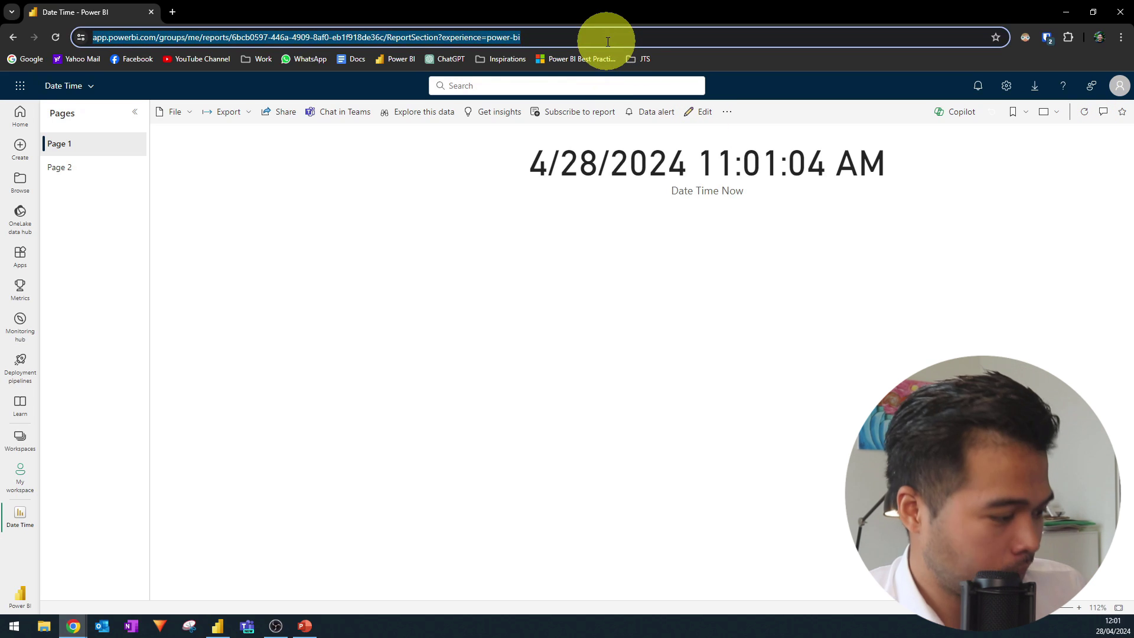
Add the Microsoft Power BI add-in to the PowerPoint slide, sign in, and choose the Date Time report
click(305, 630)
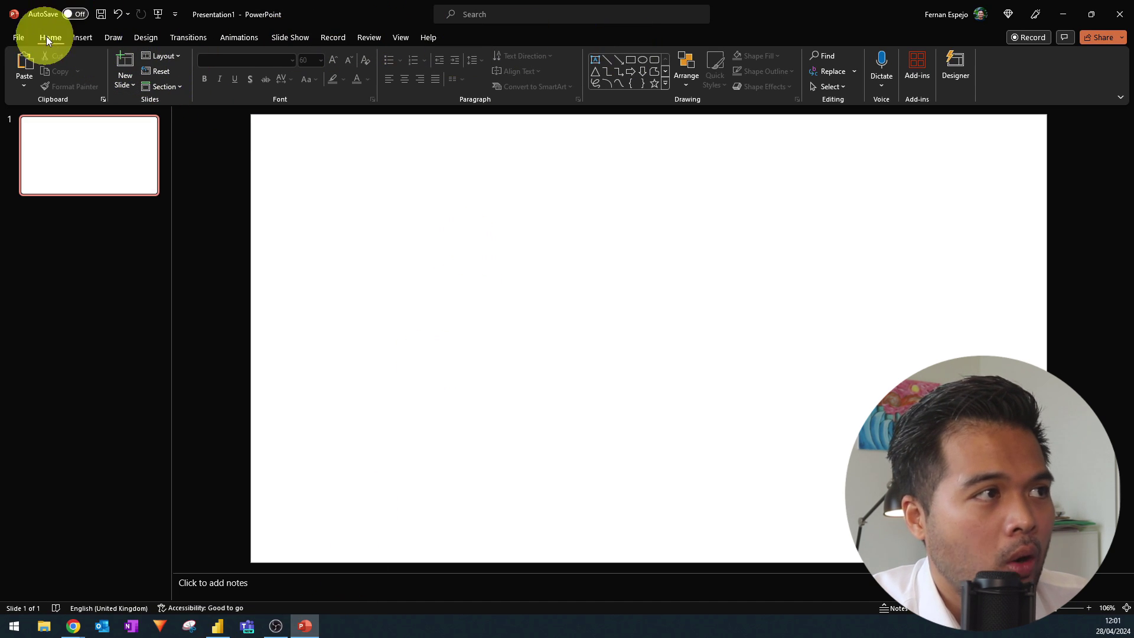
click(908, 62)
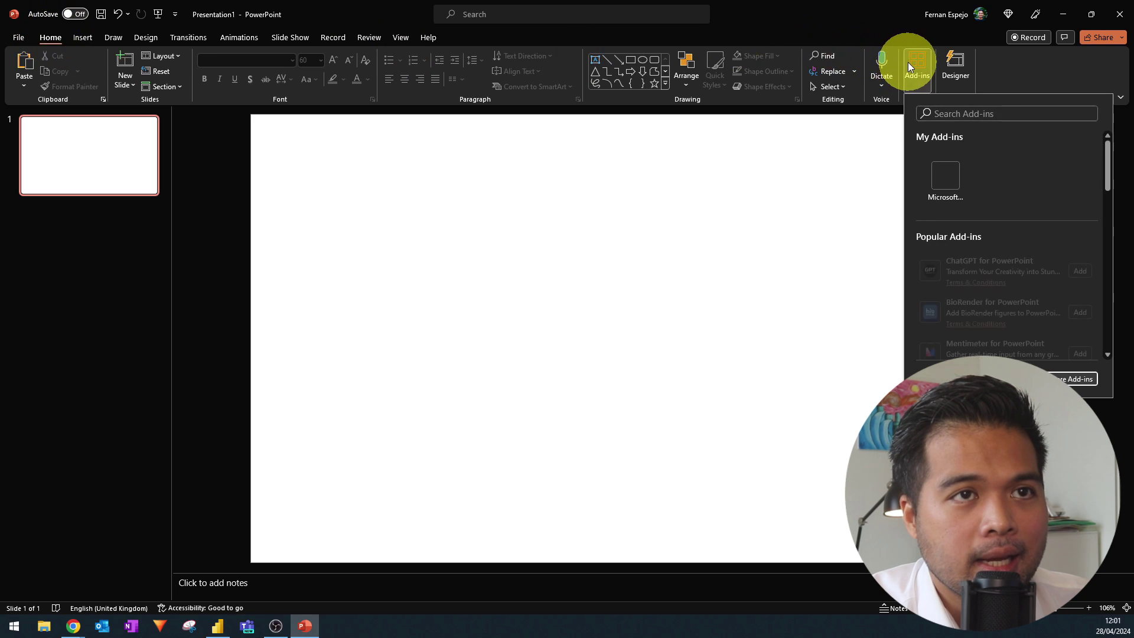
click(954, 189)
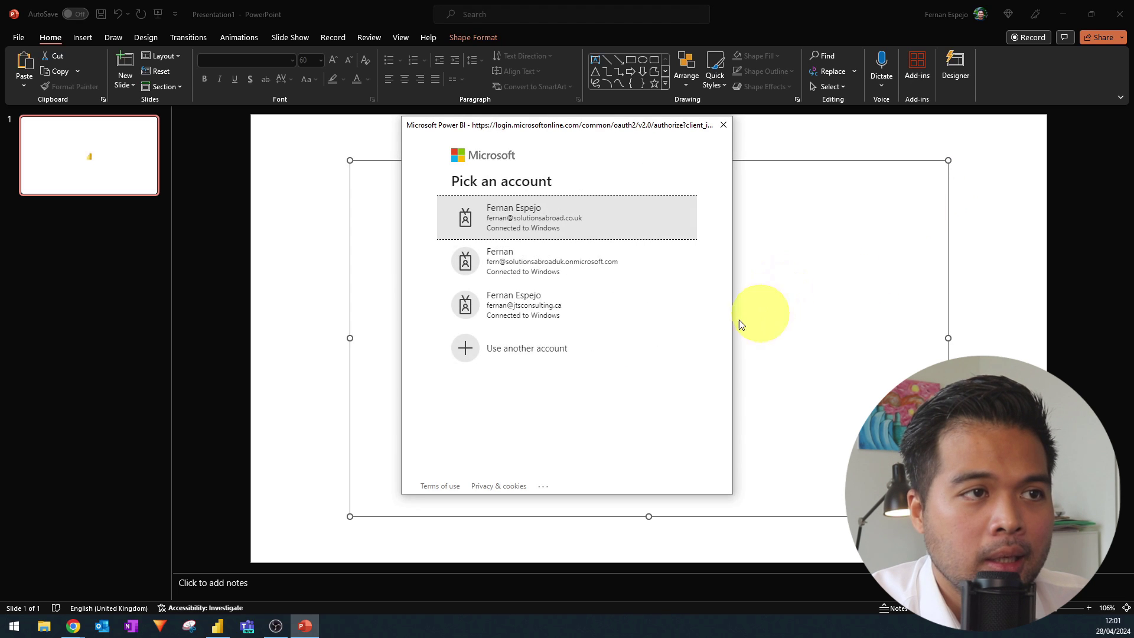
click(614, 223)
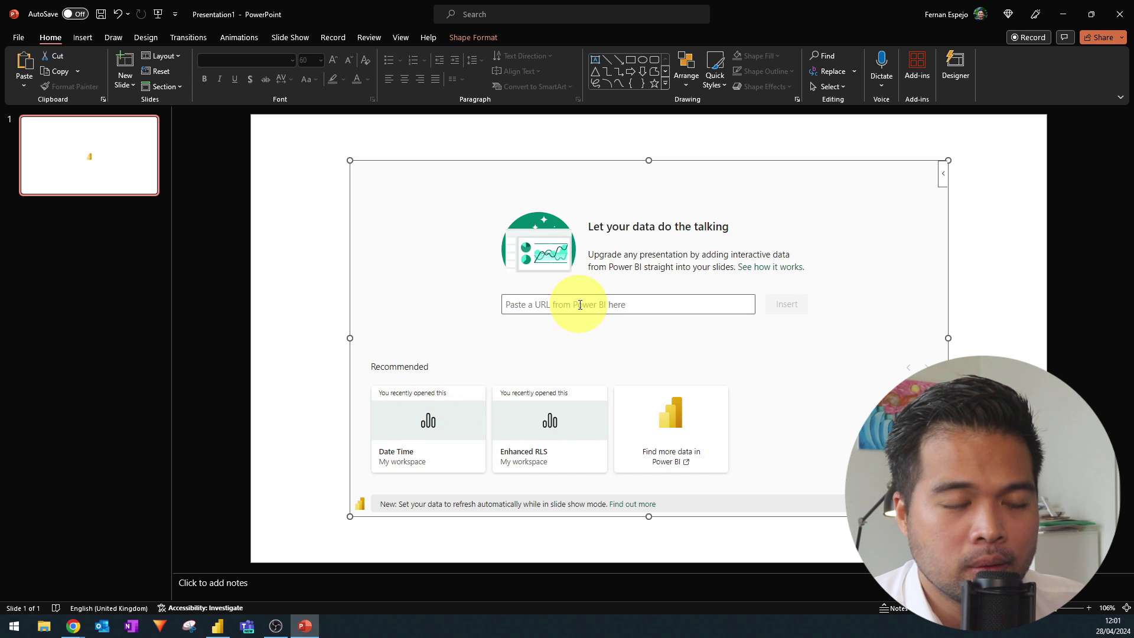
click(431, 417)
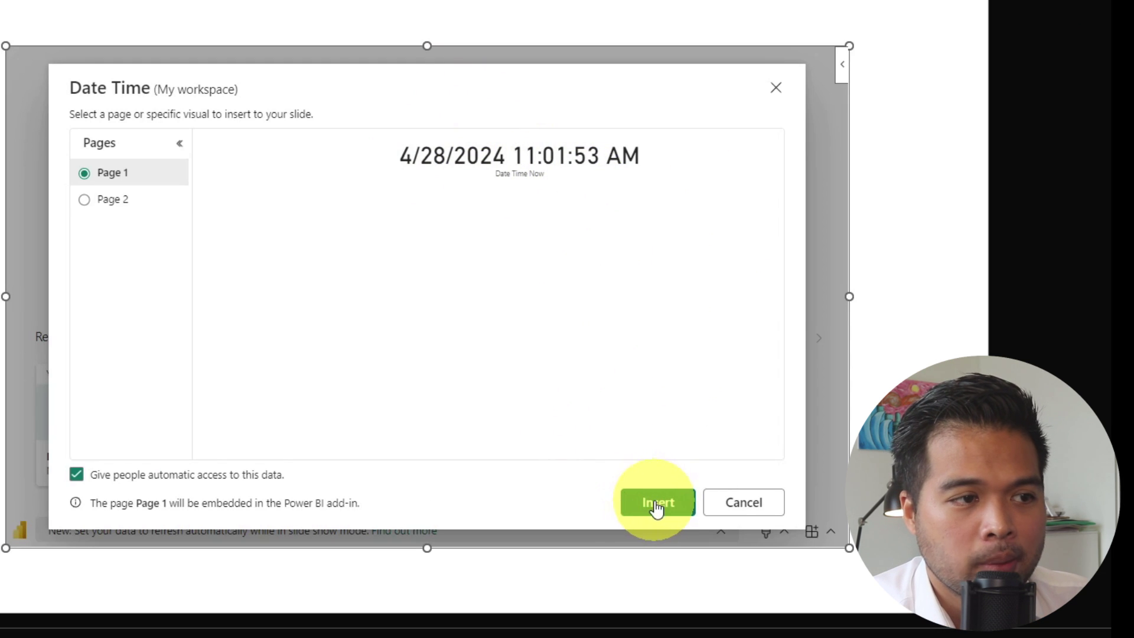
Embed Page 1 of the Date Time report on the slide and refresh its data
click(655, 504)
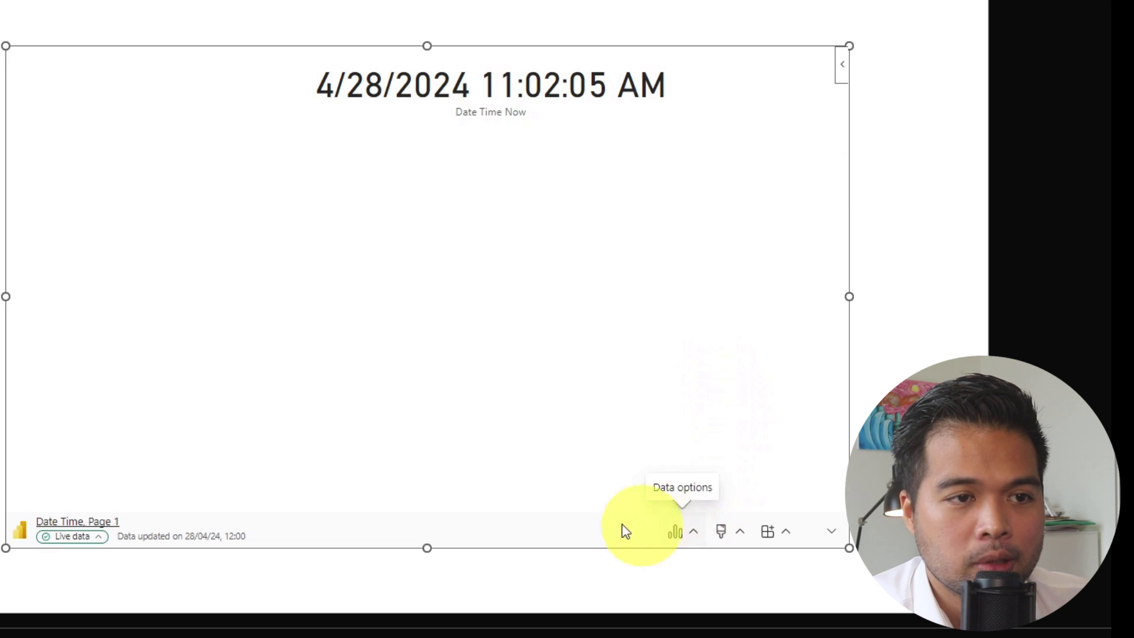
click(693, 537)
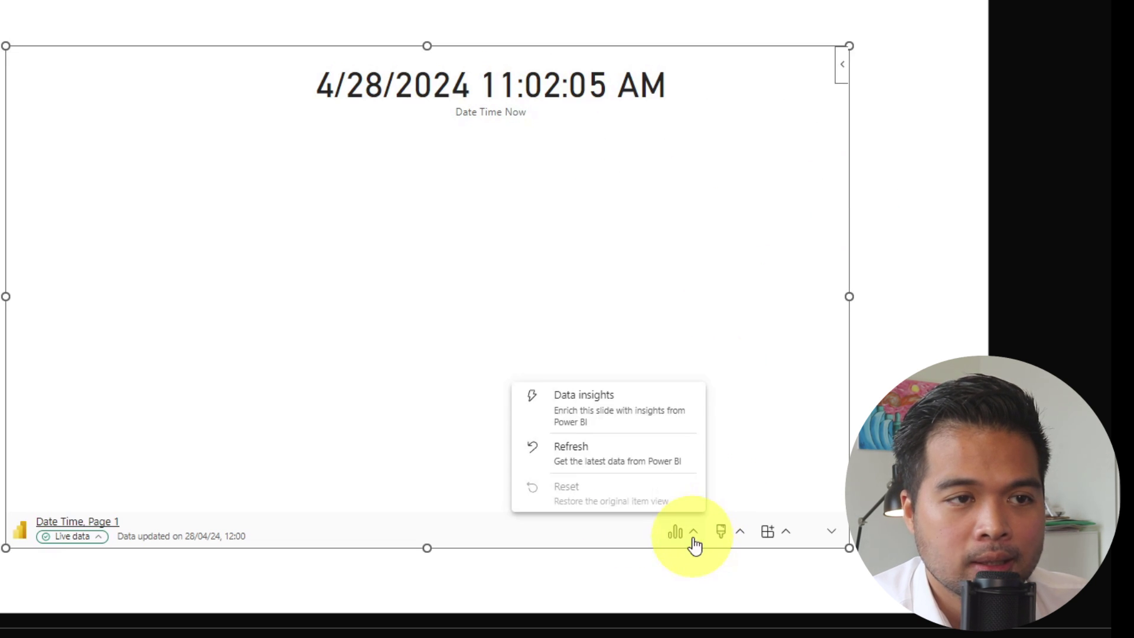
click(655, 471)
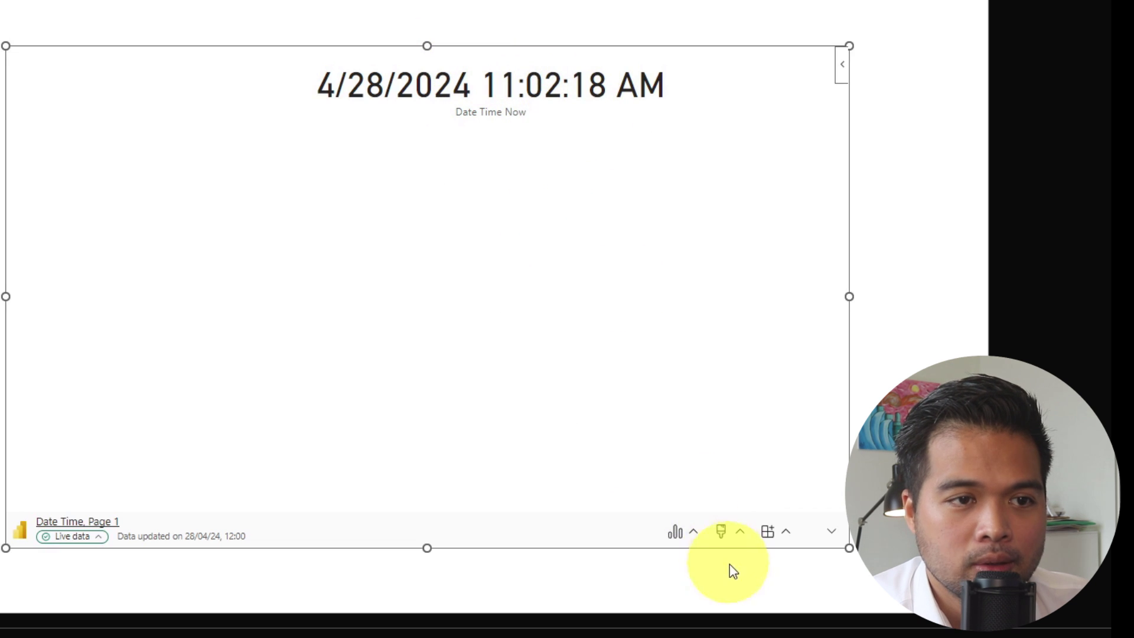
Turn on automatic refresh in slide show every 30 seconds for the embedded report
click(786, 532)
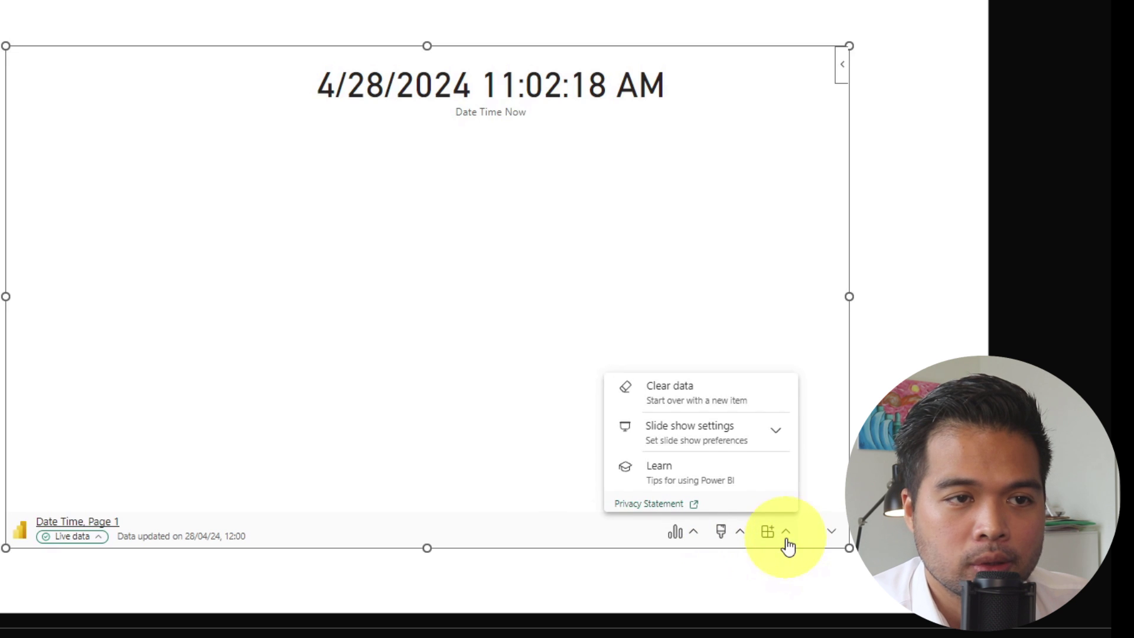
click(774, 432)
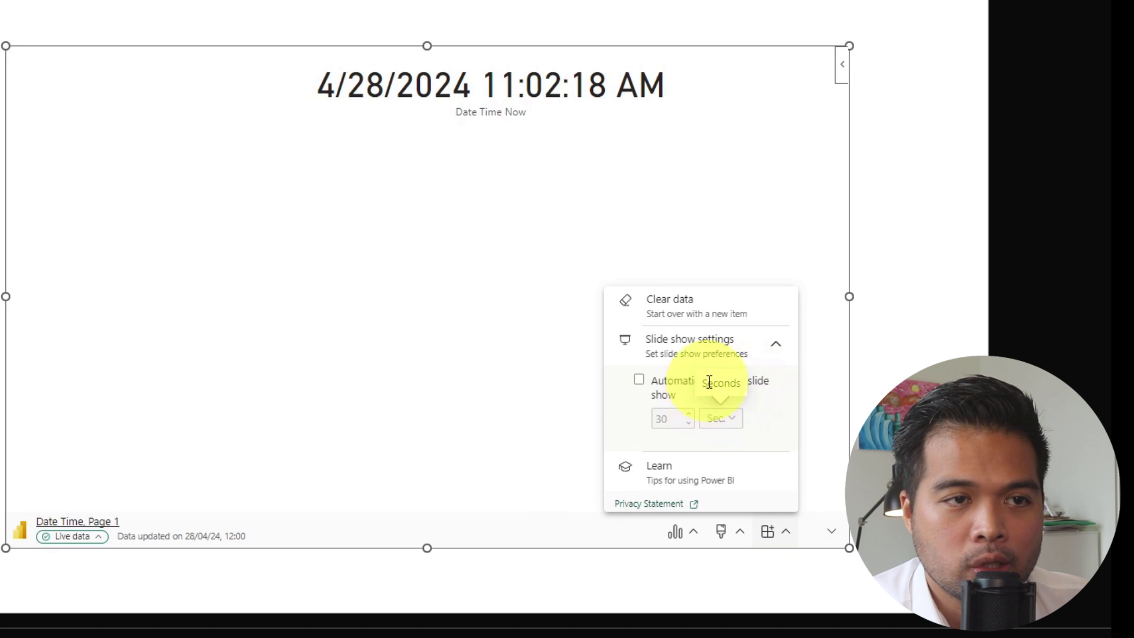
click(663, 386)
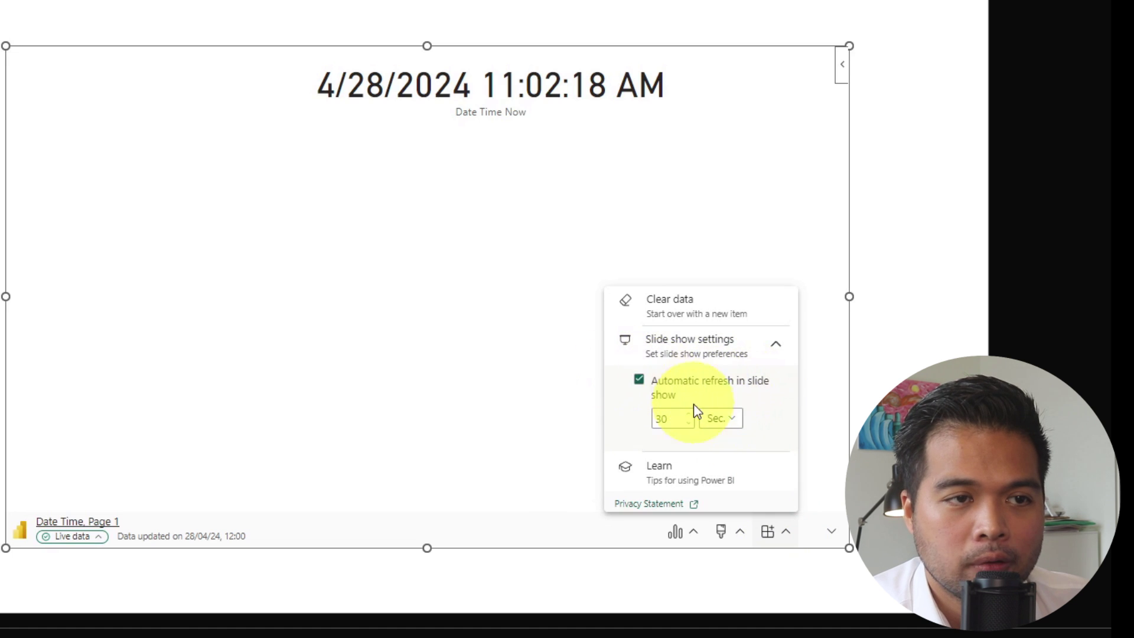
click(722, 420)
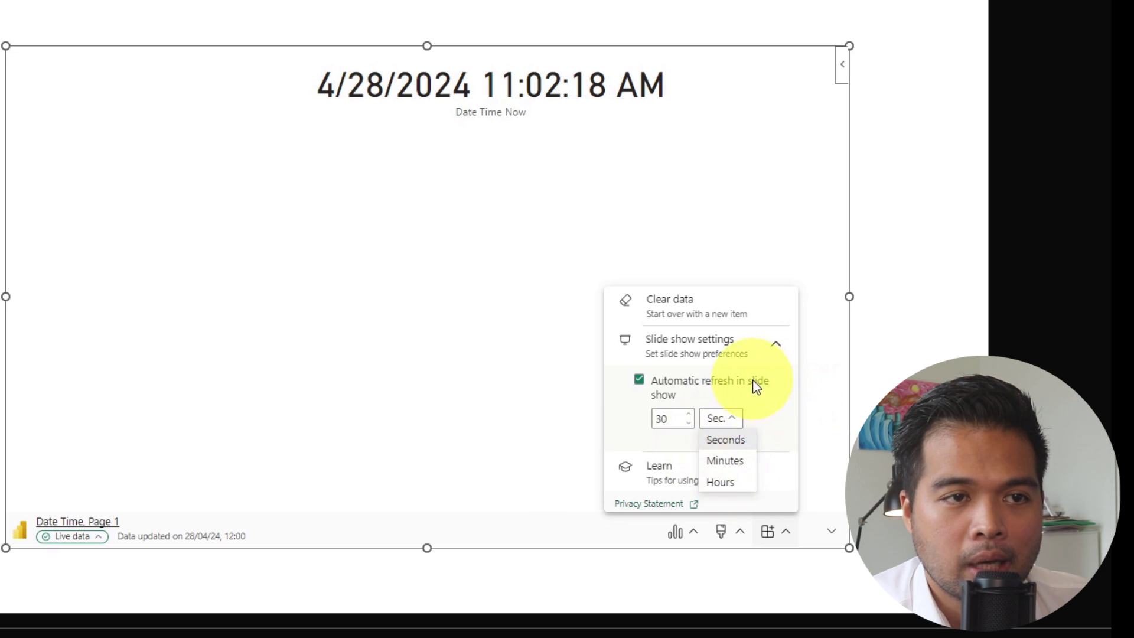
click(773, 350)
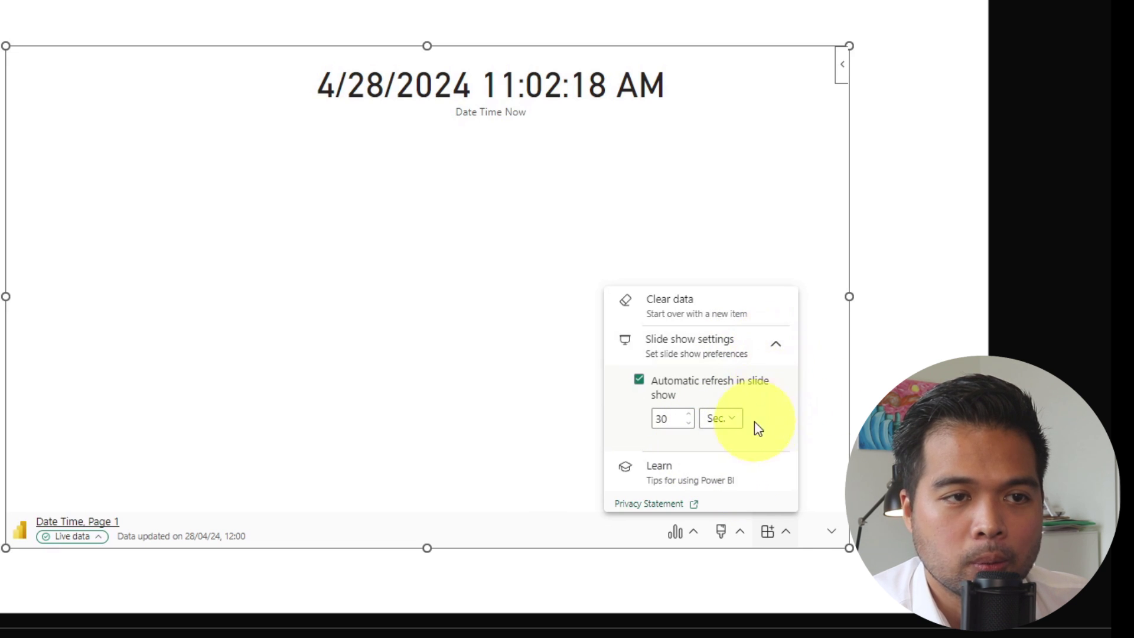
click(878, 315)
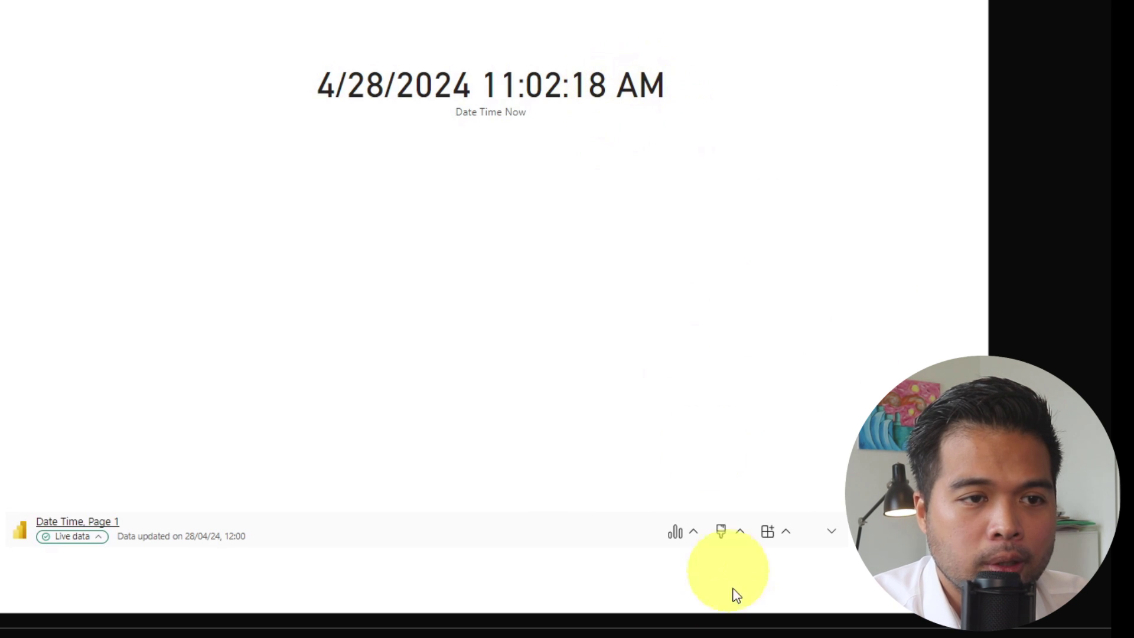
click(777, 534)
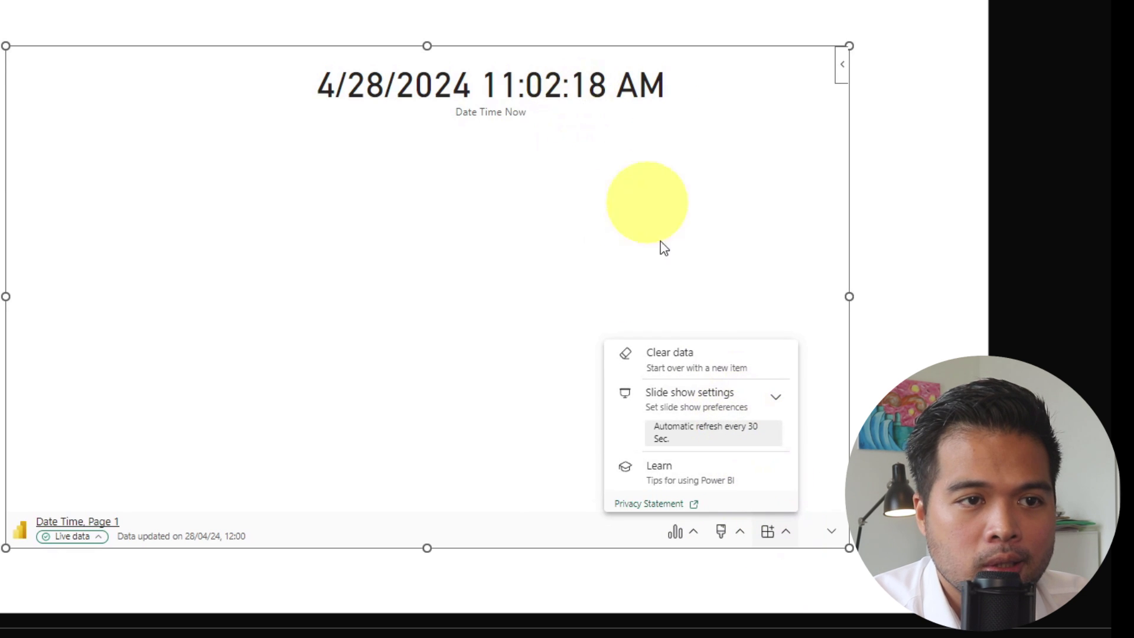
Add a Months Date table from January 2023 to April 2024 below the card, then start a new Calculations measure
click(912, 255)
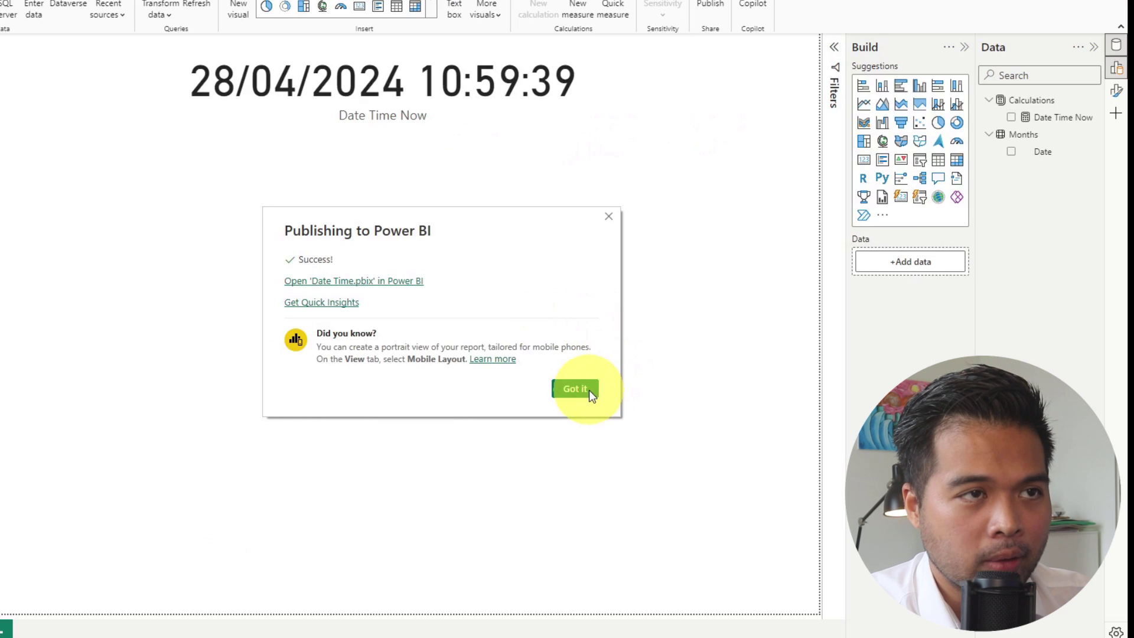
click(589, 389)
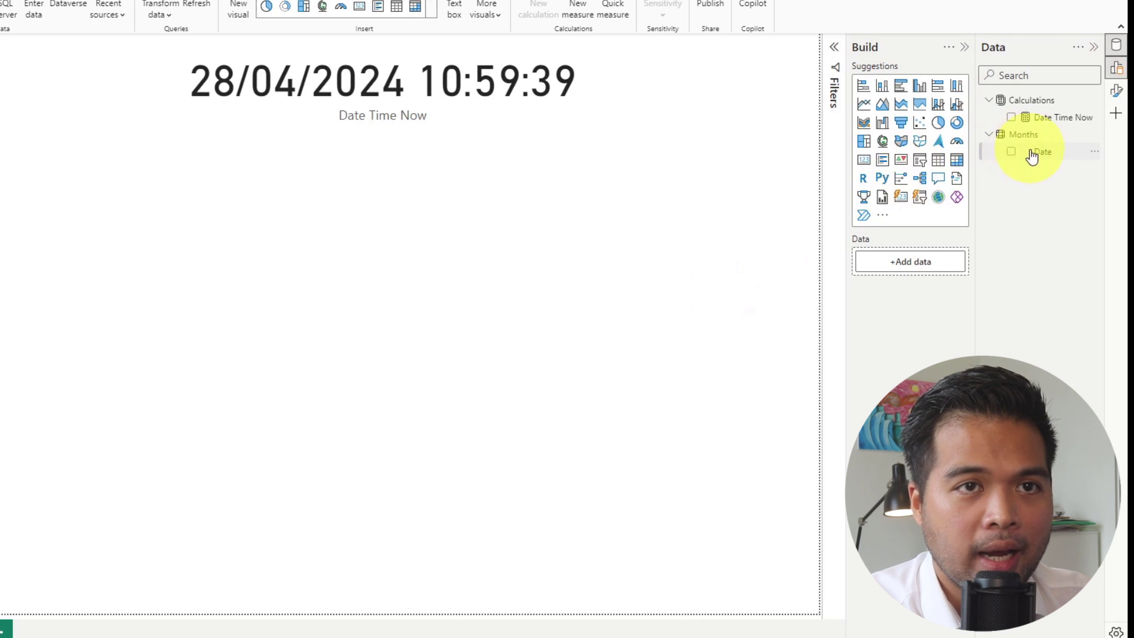
drag(1050, 152, 331, 237)
drag(501, 326, 260, 556)
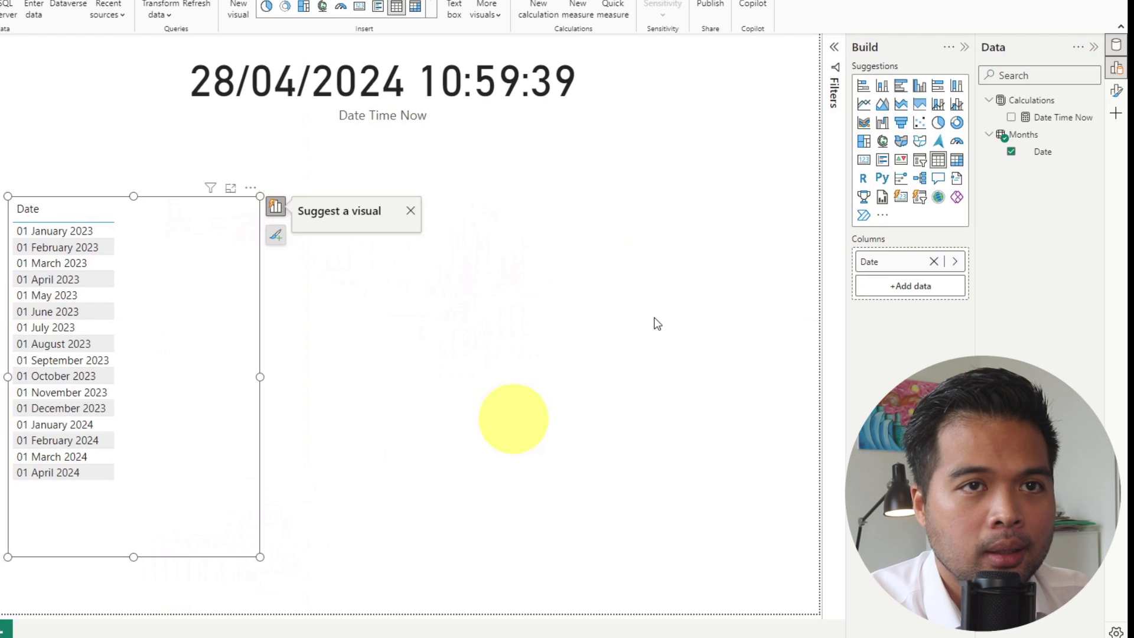
right_click(1040, 102)
click(1002, 125)
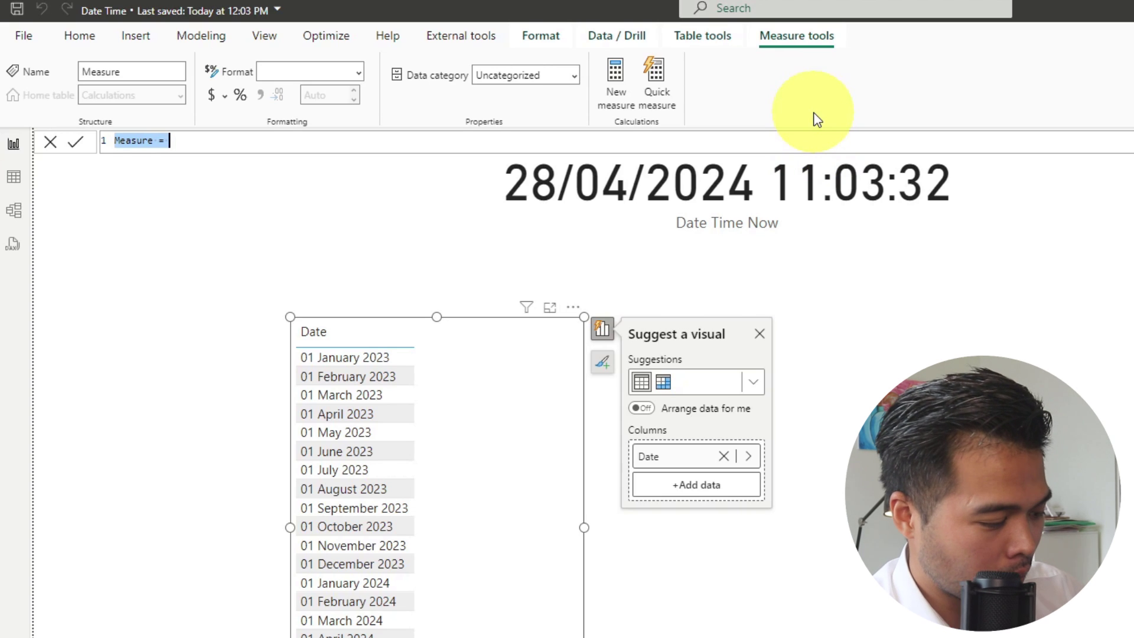
Begin the measure formula as Sales = RANDBETWEEN(2000, in the formula bar
text(Sales )
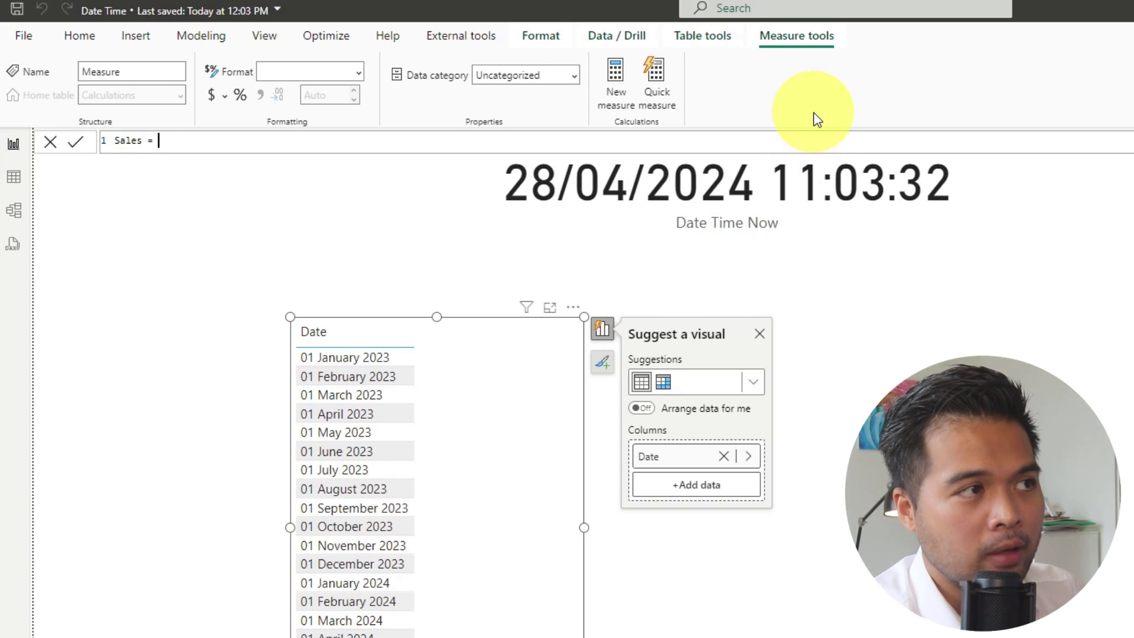
text(= RAND)
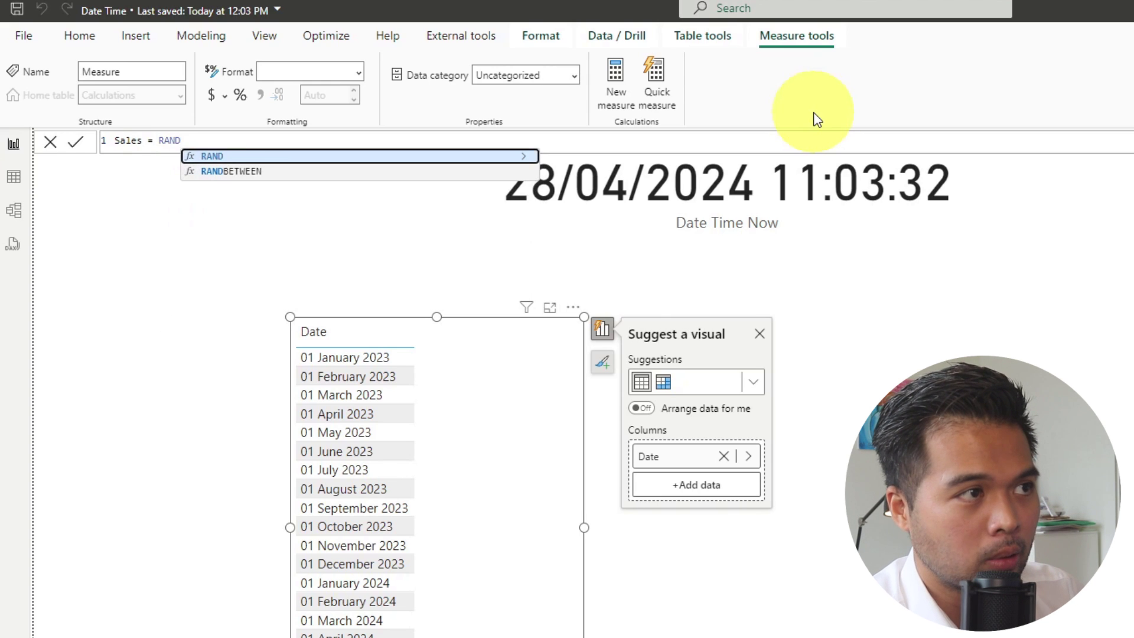
key(Down)
key(Tab)
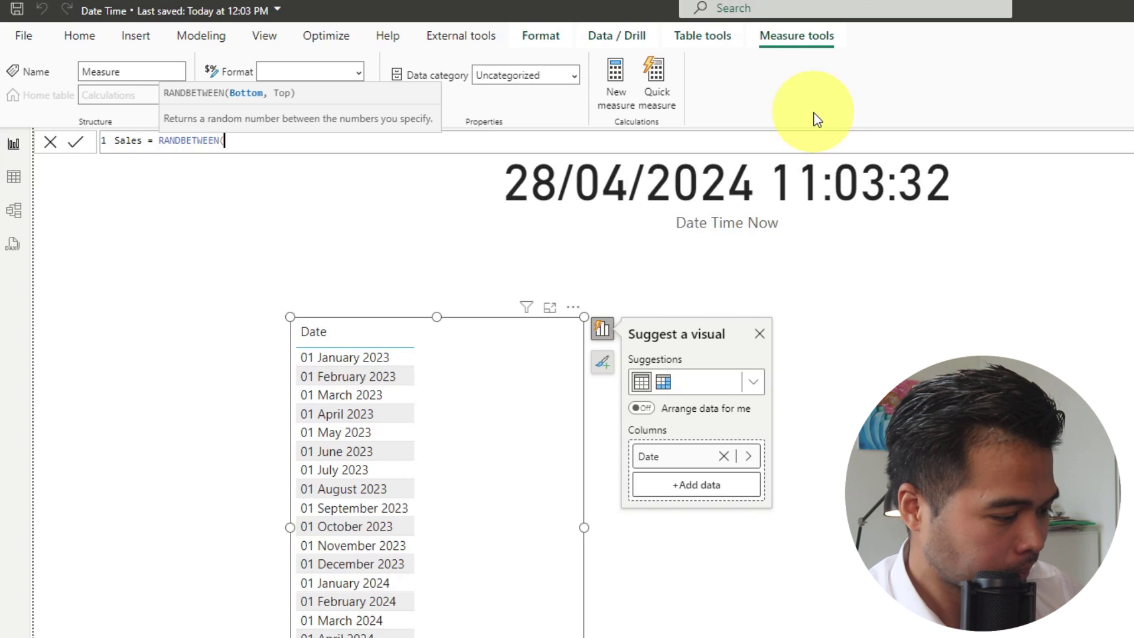
Complete Sales = RANDBETWEEN(2000, 50000) and chart it as a Sales by Date clustered column chart under the card
text(, )
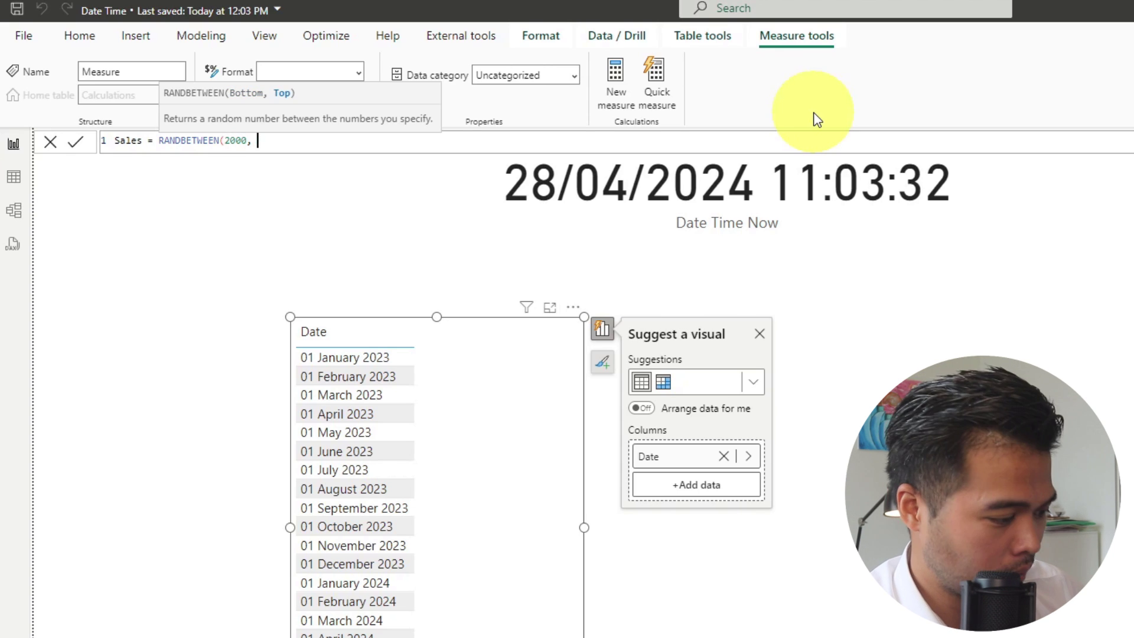
text(10000))
key(Return)
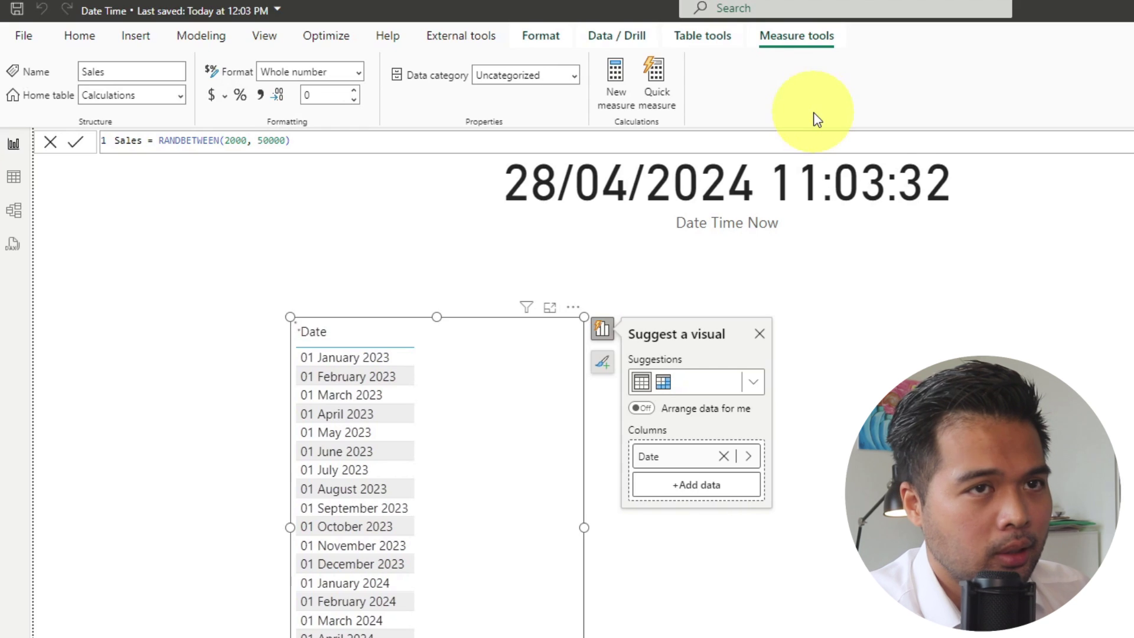
drag(1133, 245, 510, 454)
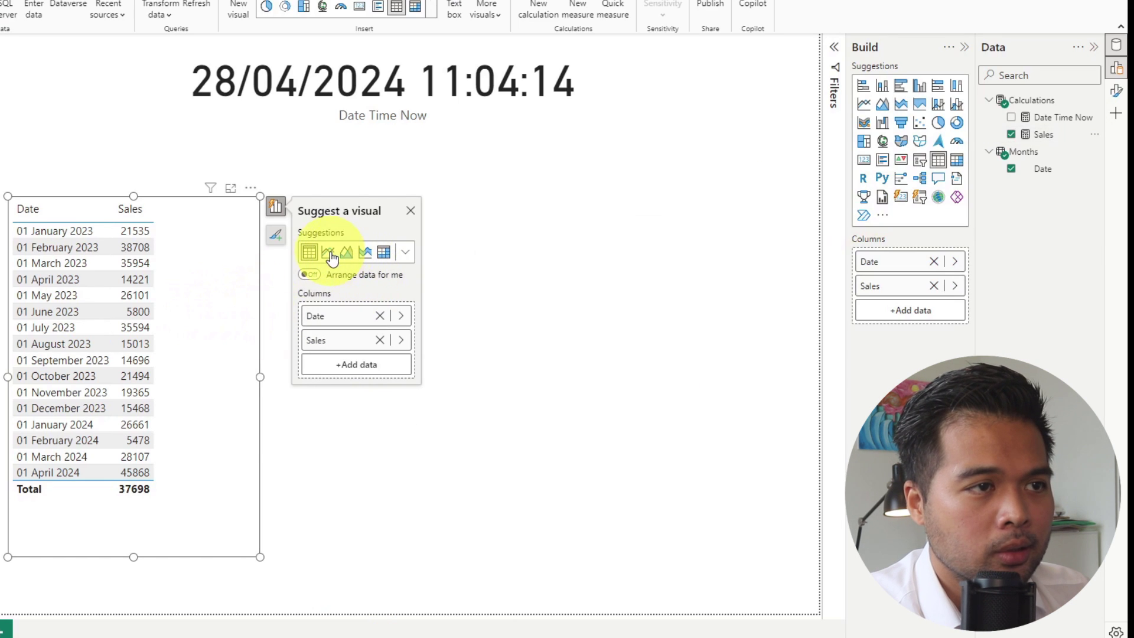
click(405, 252)
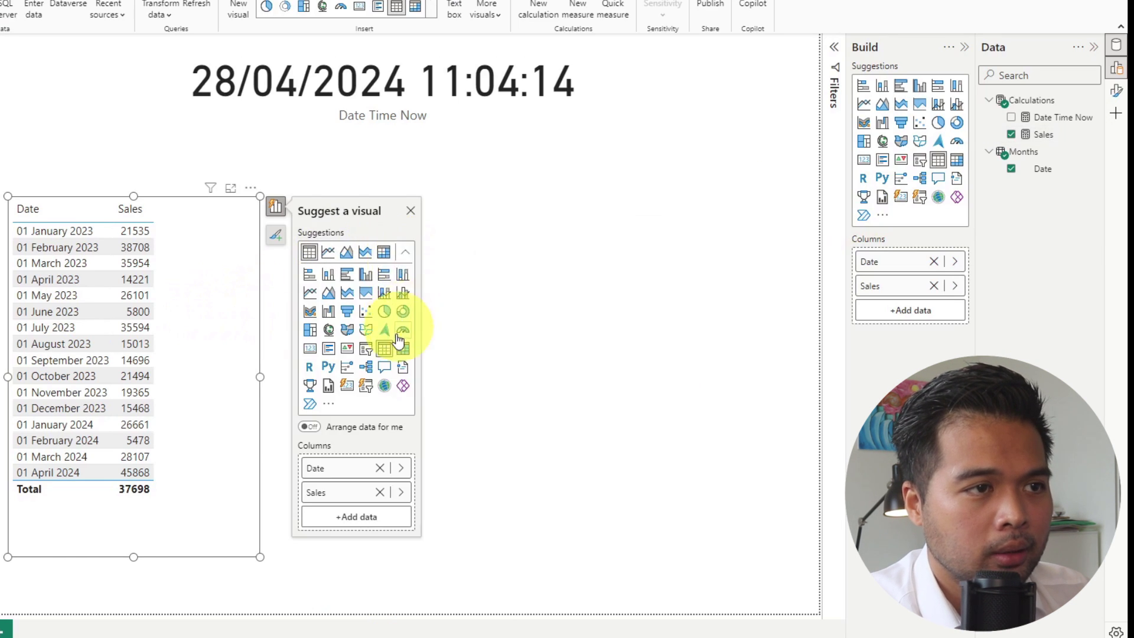
click(366, 274)
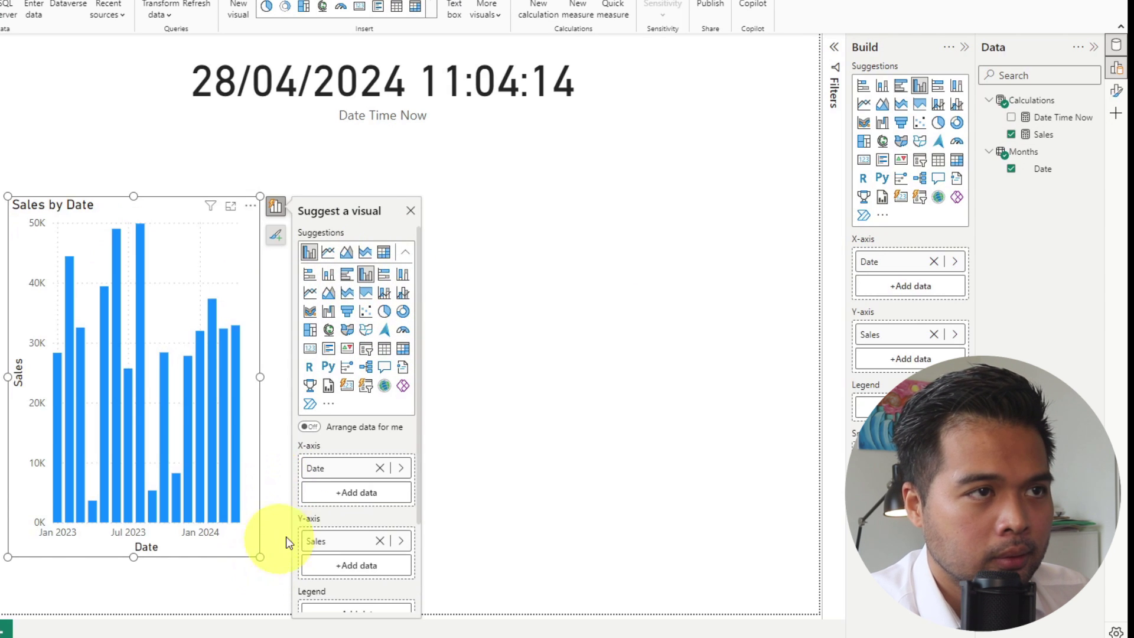
drag(261, 556, 626, 483)
drag(164, 217, 225, 158)
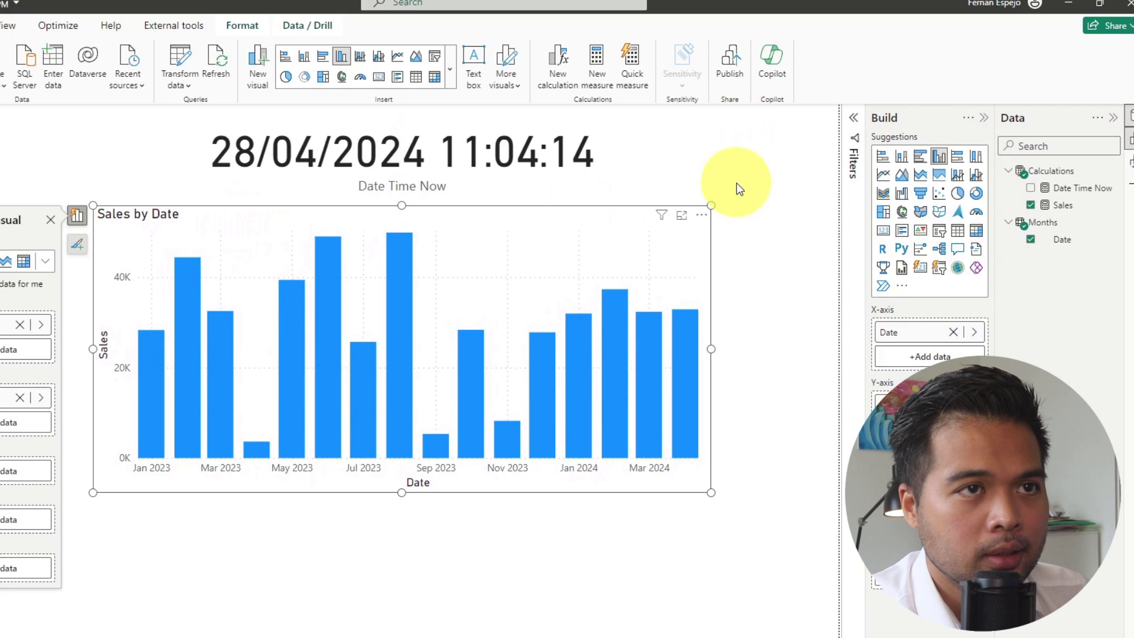
Save the Date Time report and republish it, replacing the existing semantic model
click(715, 106)
click(710, 3)
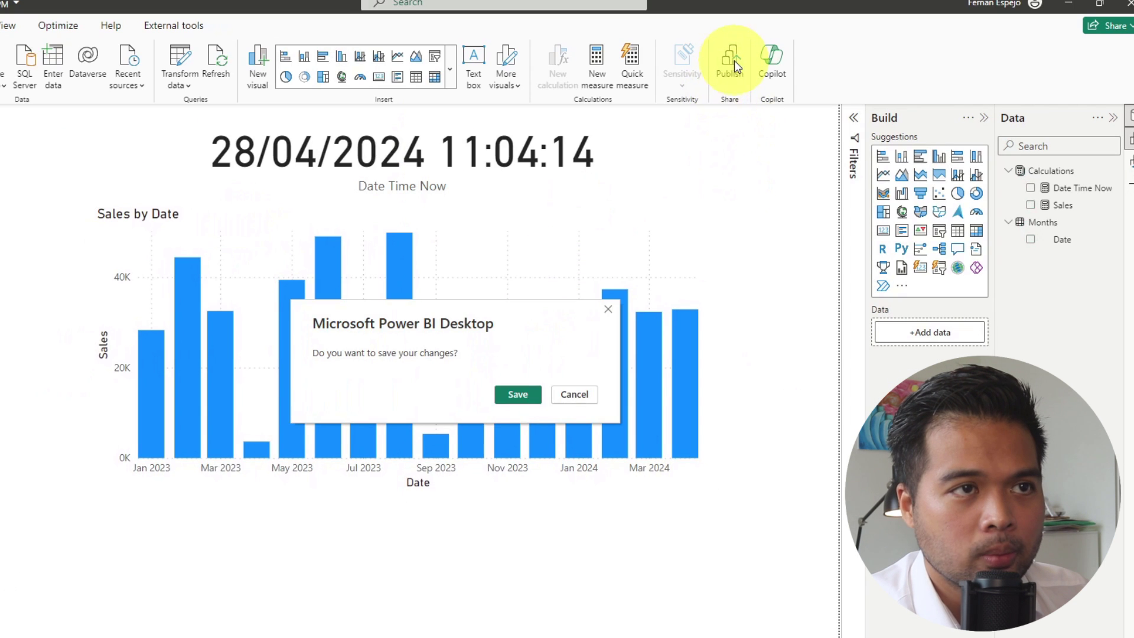
click(508, 390)
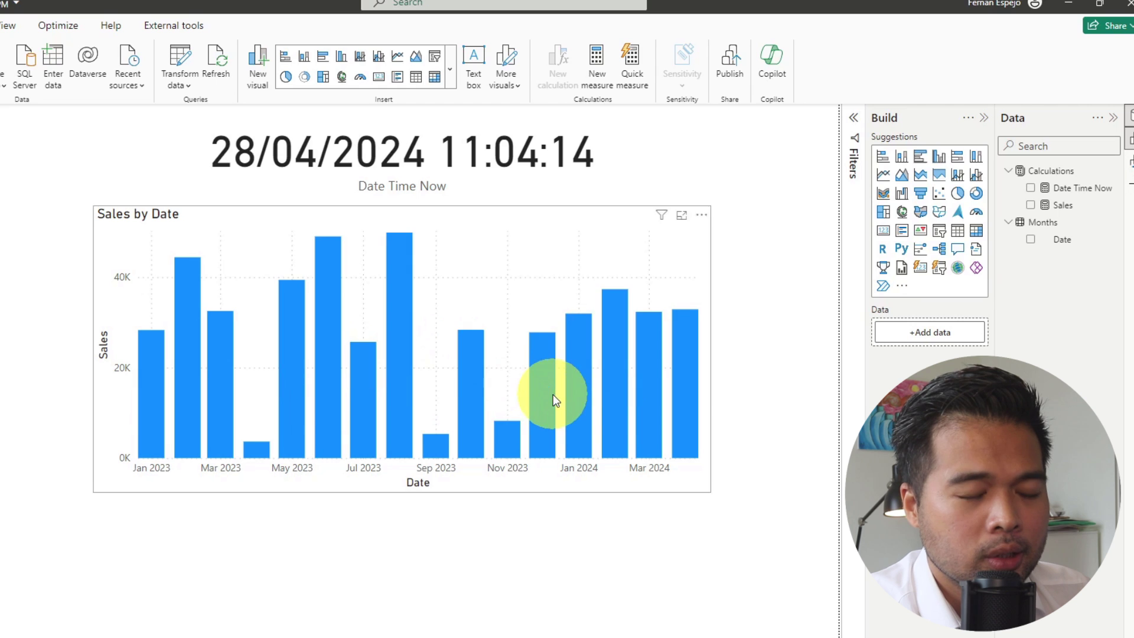
click(572, 466)
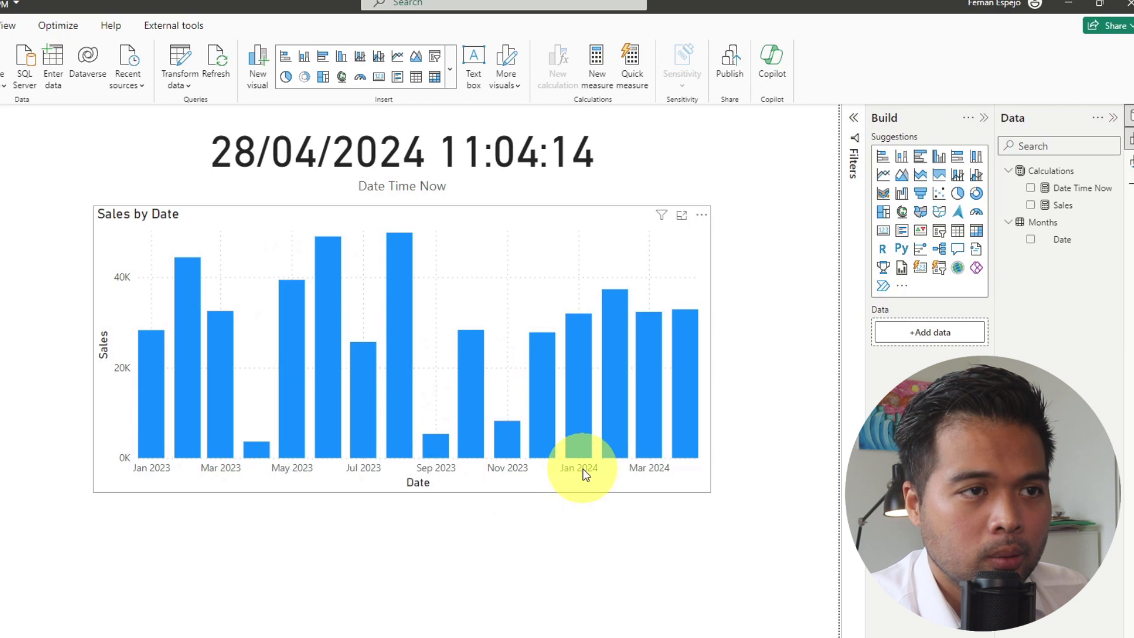
click(532, 436)
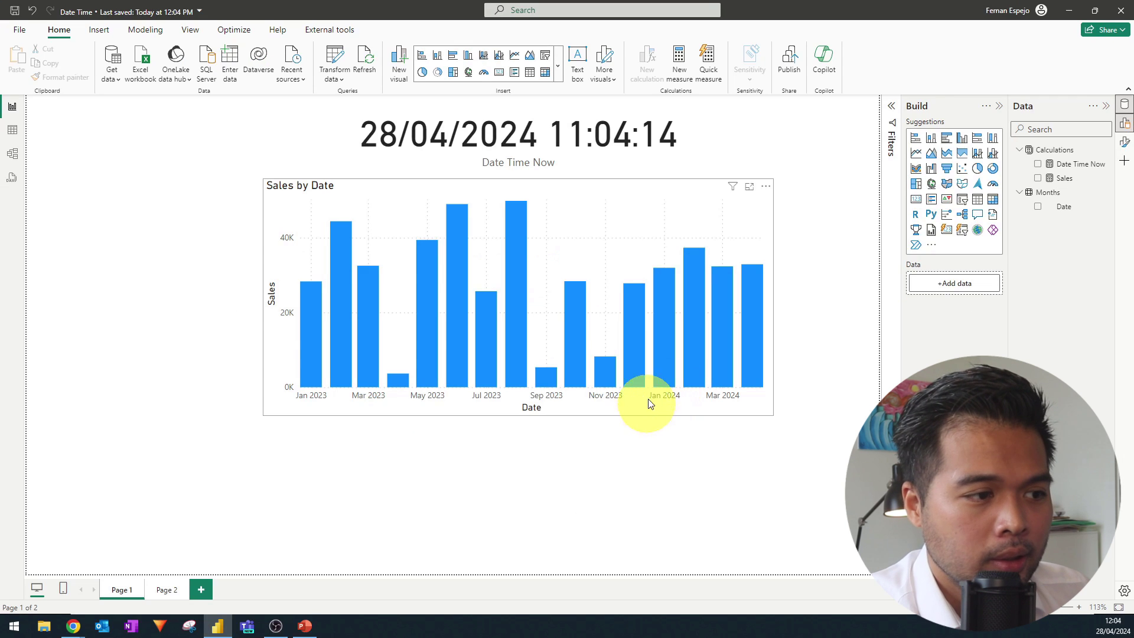
Back in PowerPoint, refresh the embedded report's data so its clock reads 11:05:21 AM
click(310, 631)
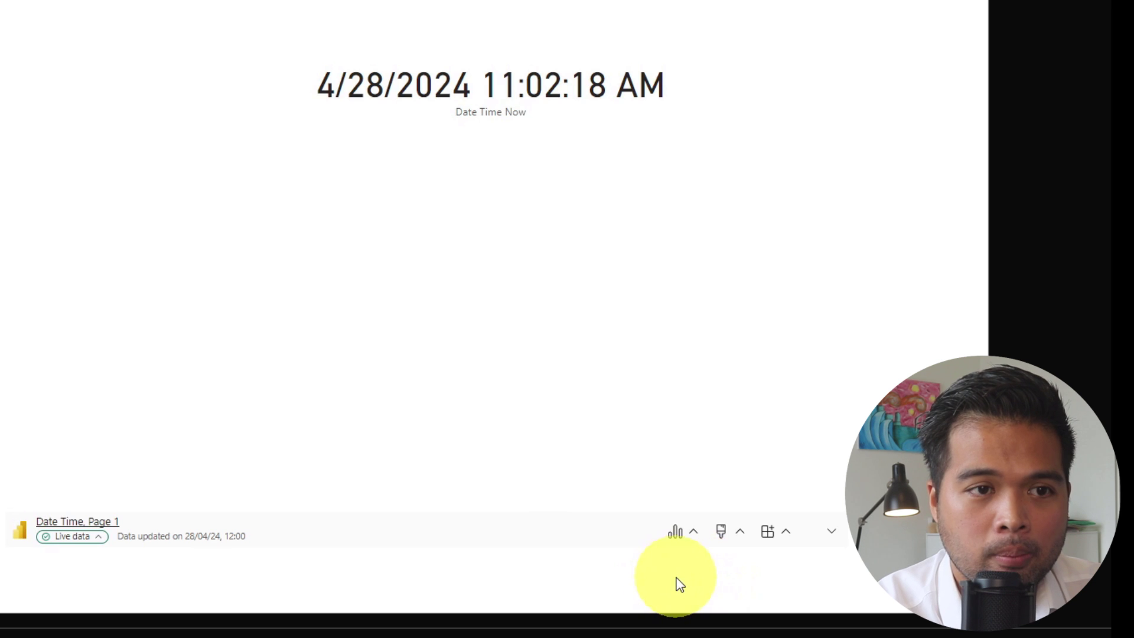
click(690, 535)
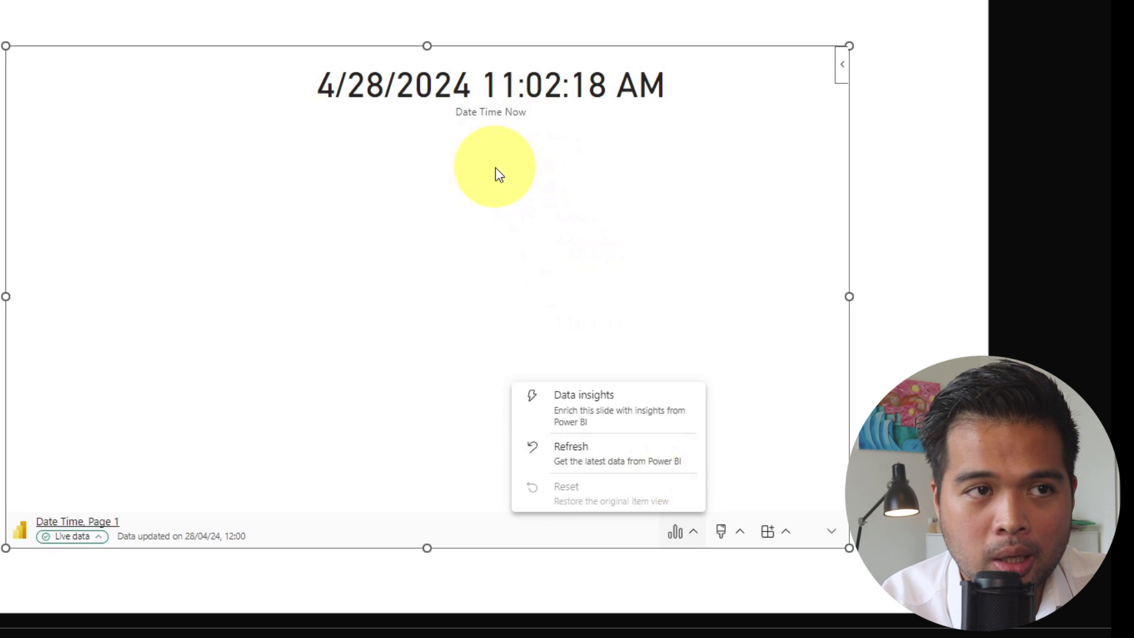
click(617, 454)
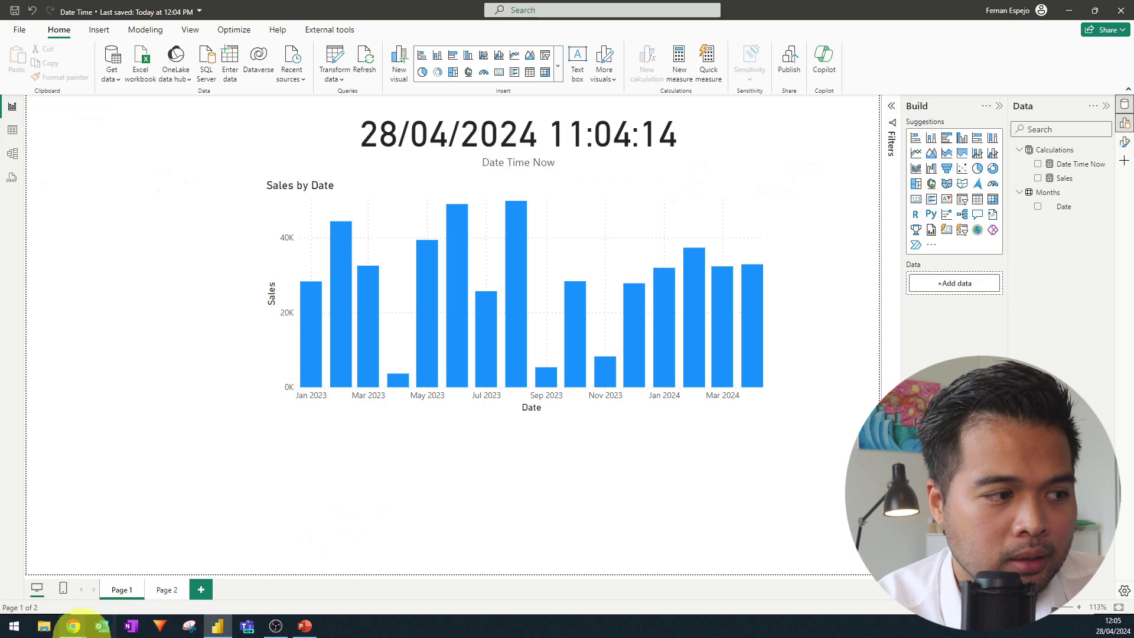
Reload the published Power BI web report in Chrome, then return to the PowerPoint presentation
mouse_move(95, 624)
click(151, 576)
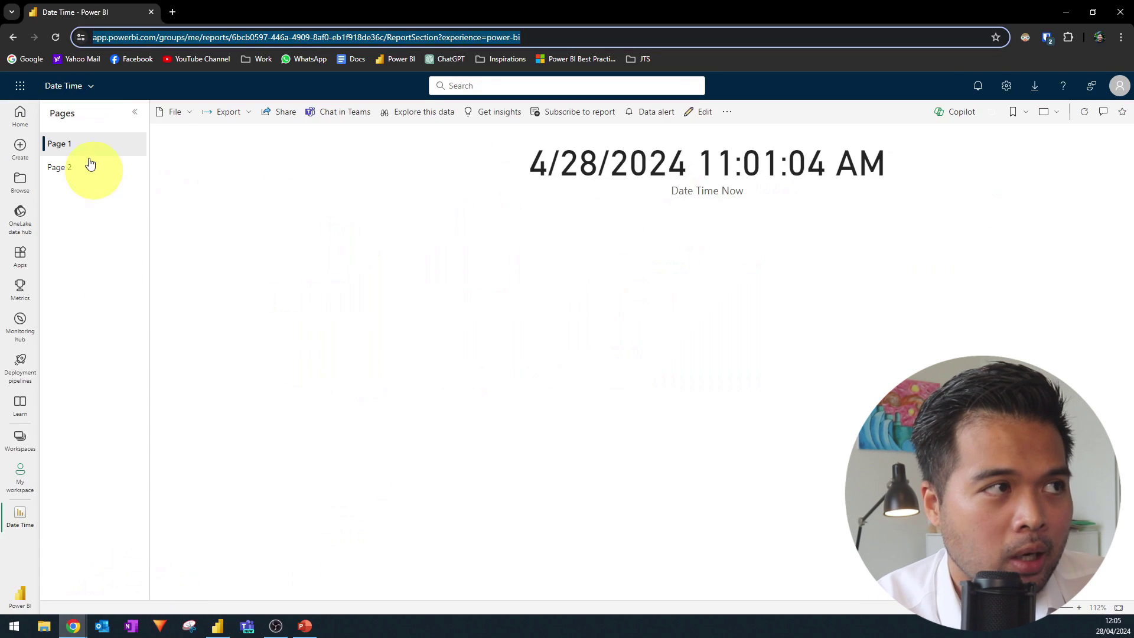
click(55, 37)
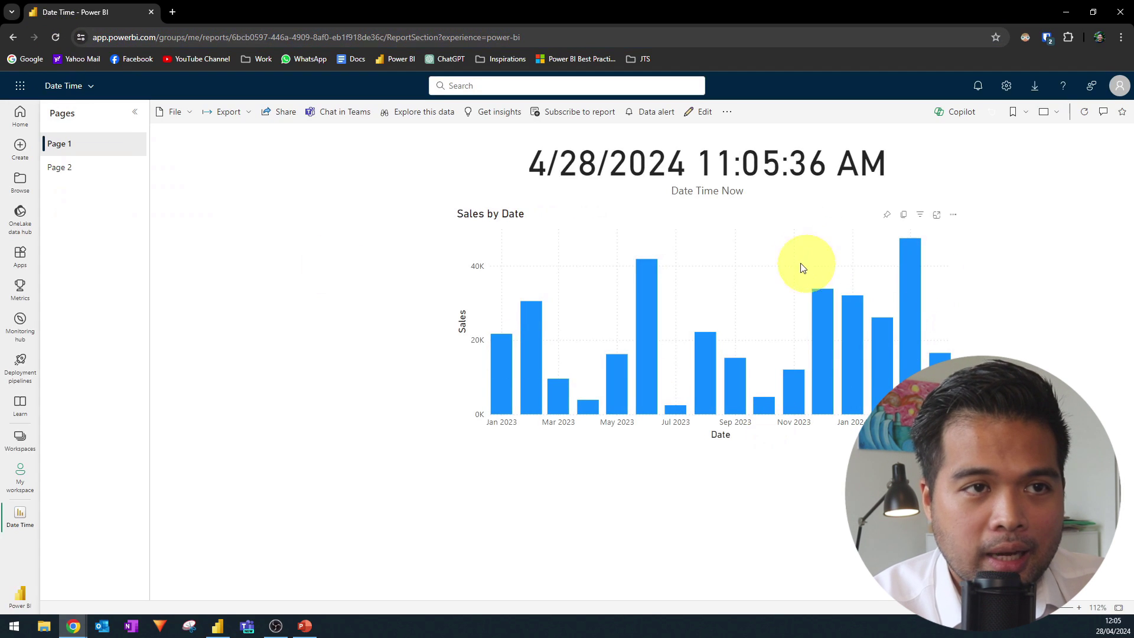
click(305, 625)
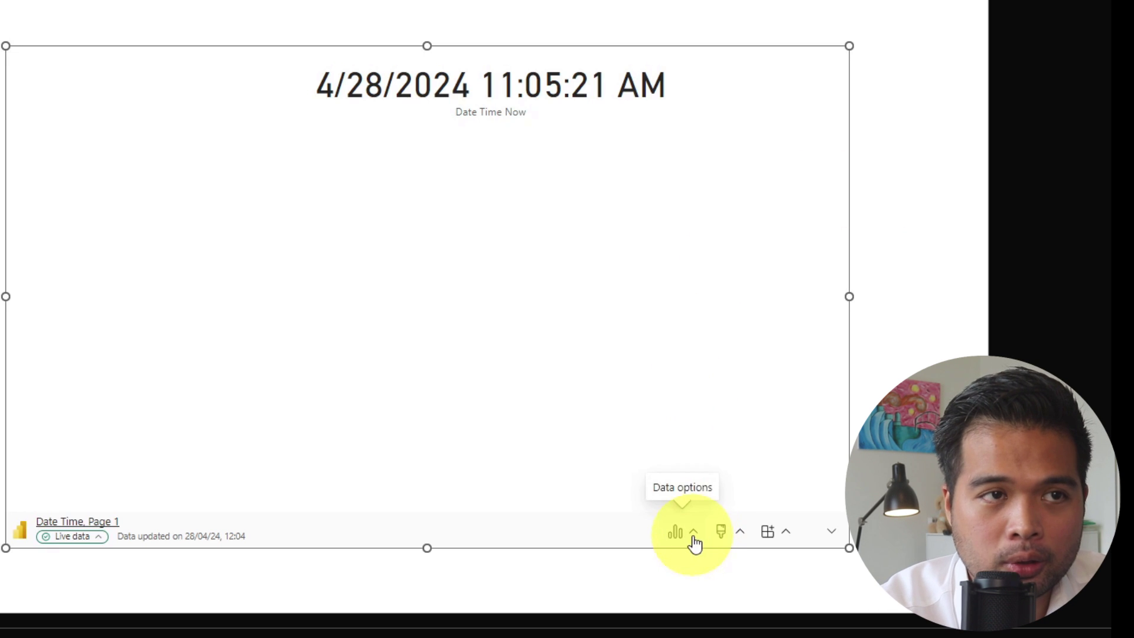
Clear the slide's current report and embed Page 1 of the Date Time report instead
click(780, 535)
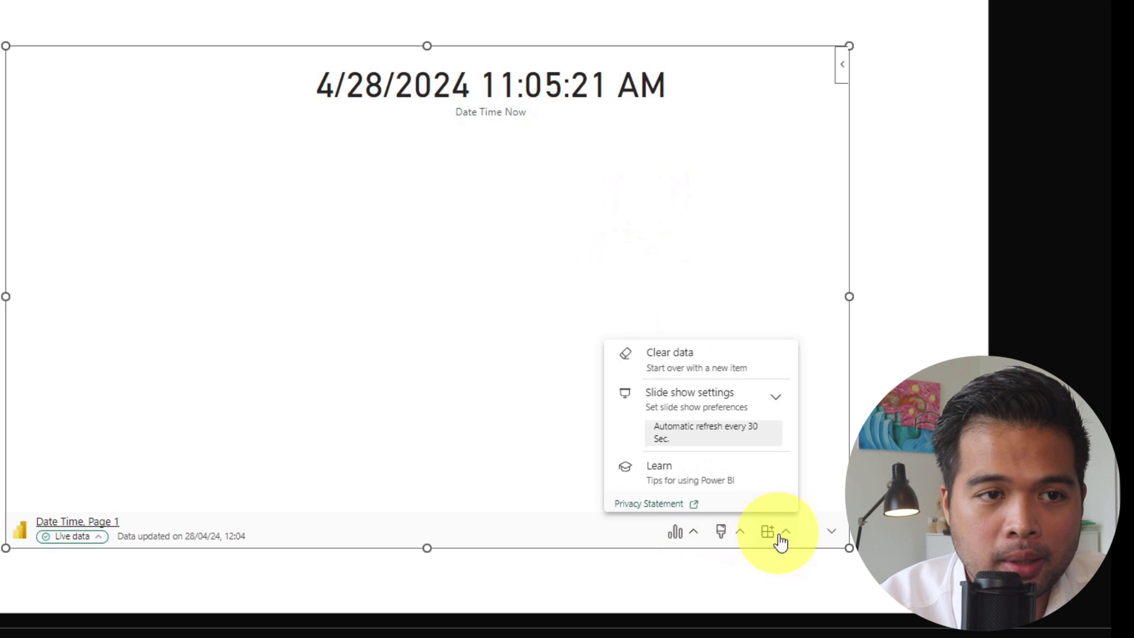
click(718, 366)
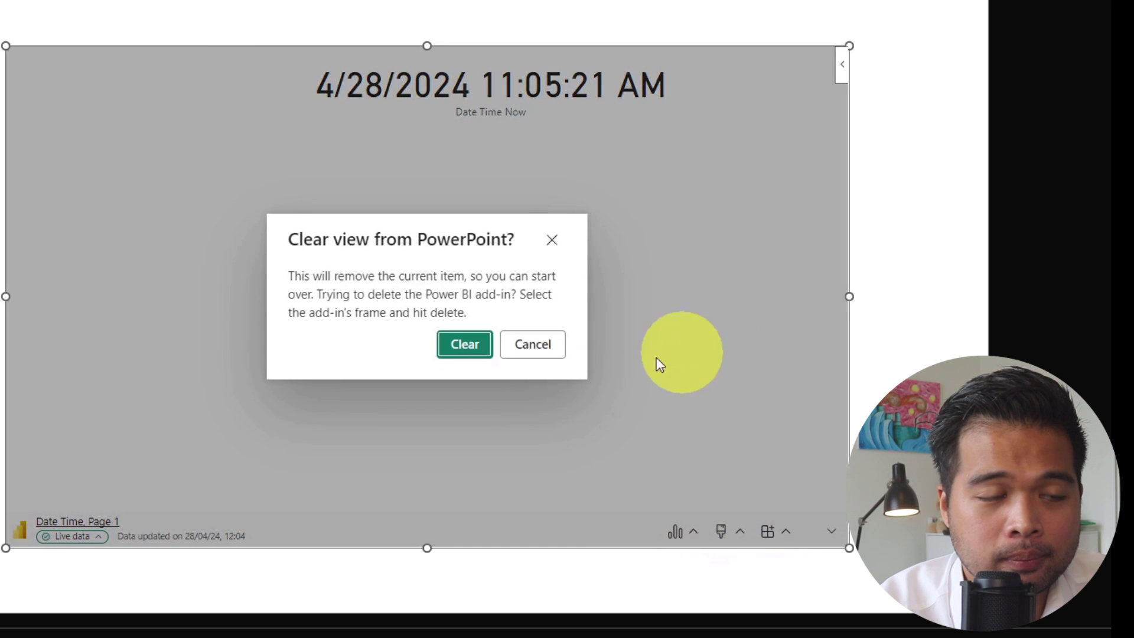
click(494, 354)
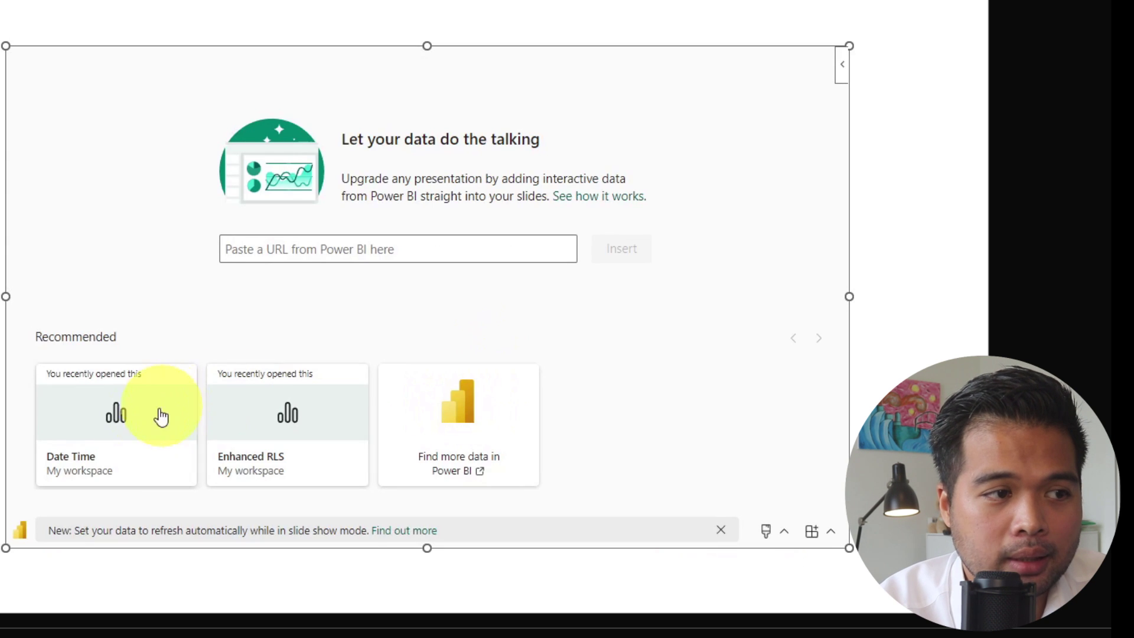
click(100, 401)
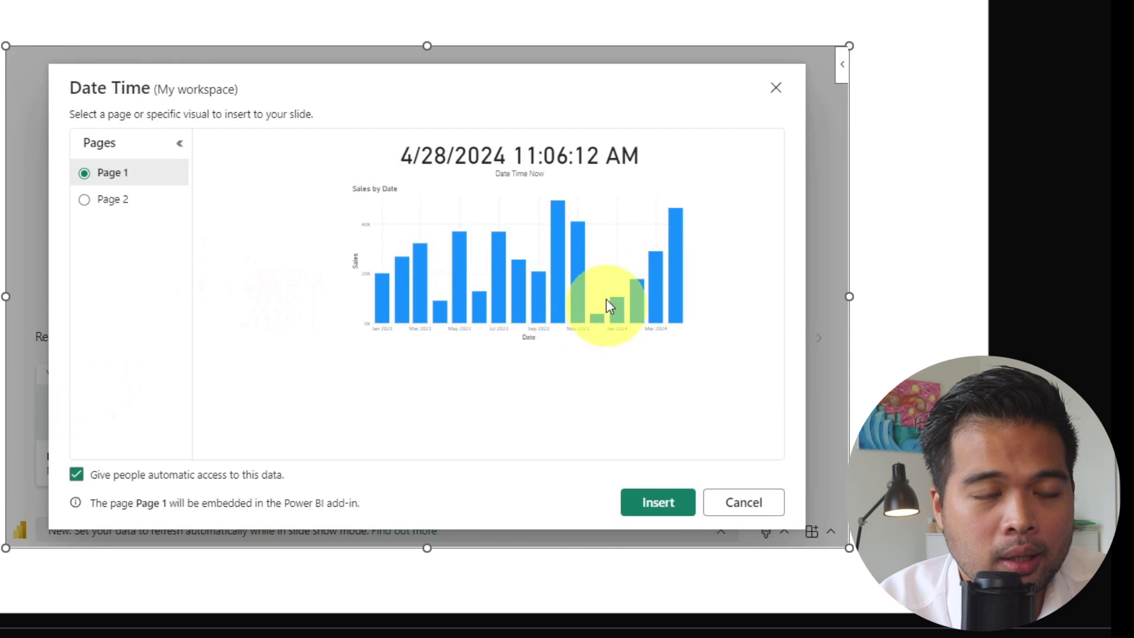
click(679, 509)
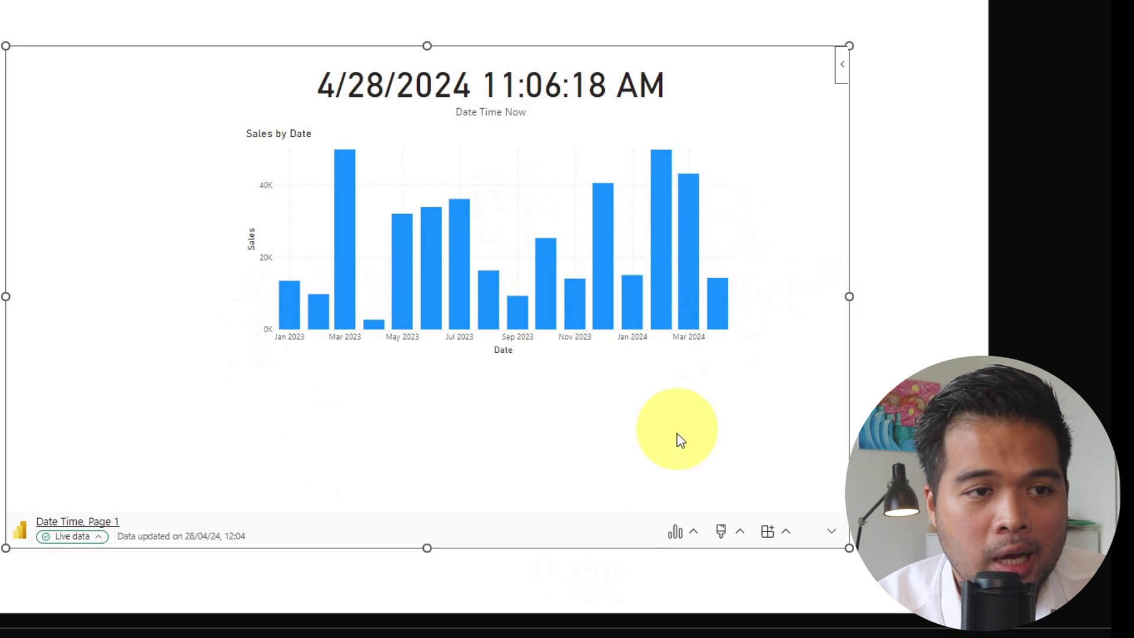
Refresh the embedded report's data, updating the clock to 11:06:28 AM with new sales bars
click(692, 532)
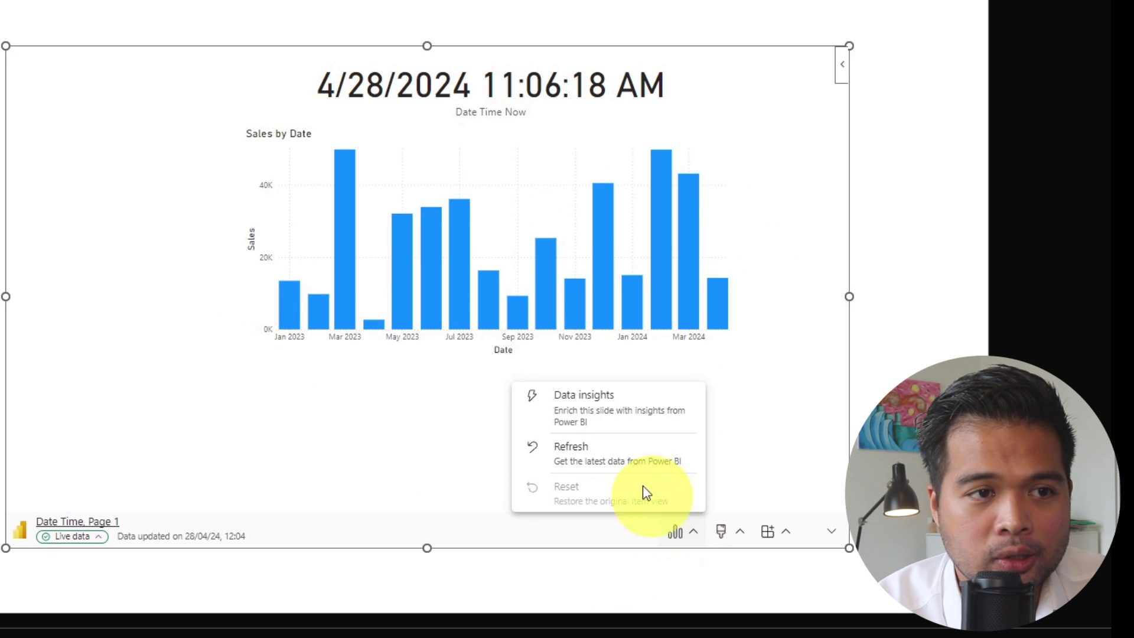
click(631, 459)
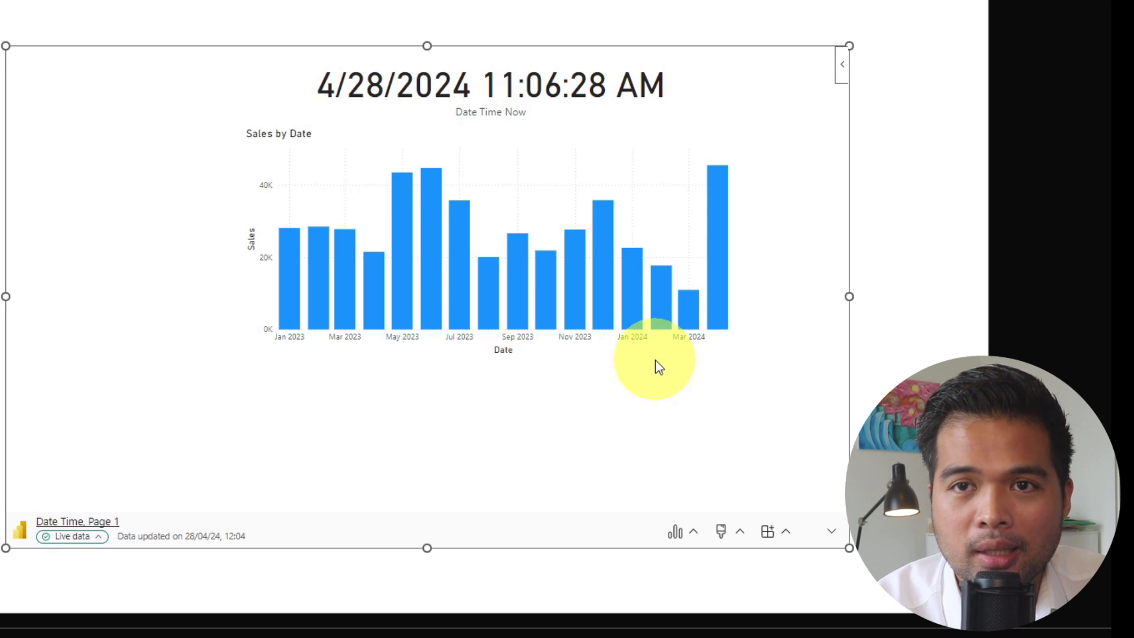
click(896, 361)
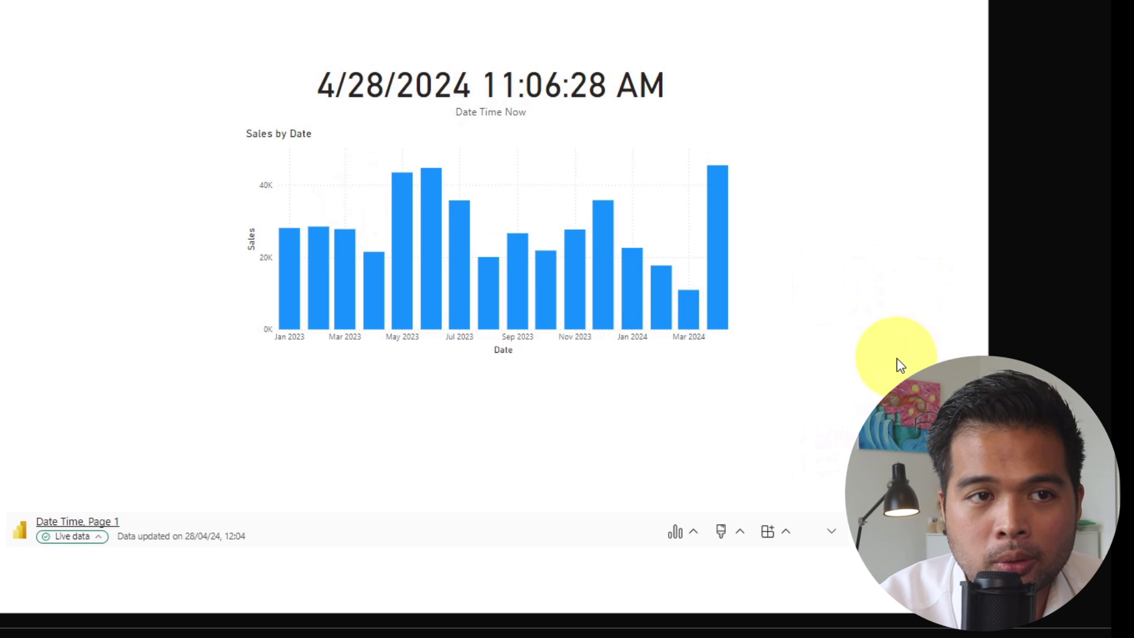
click(770, 534)
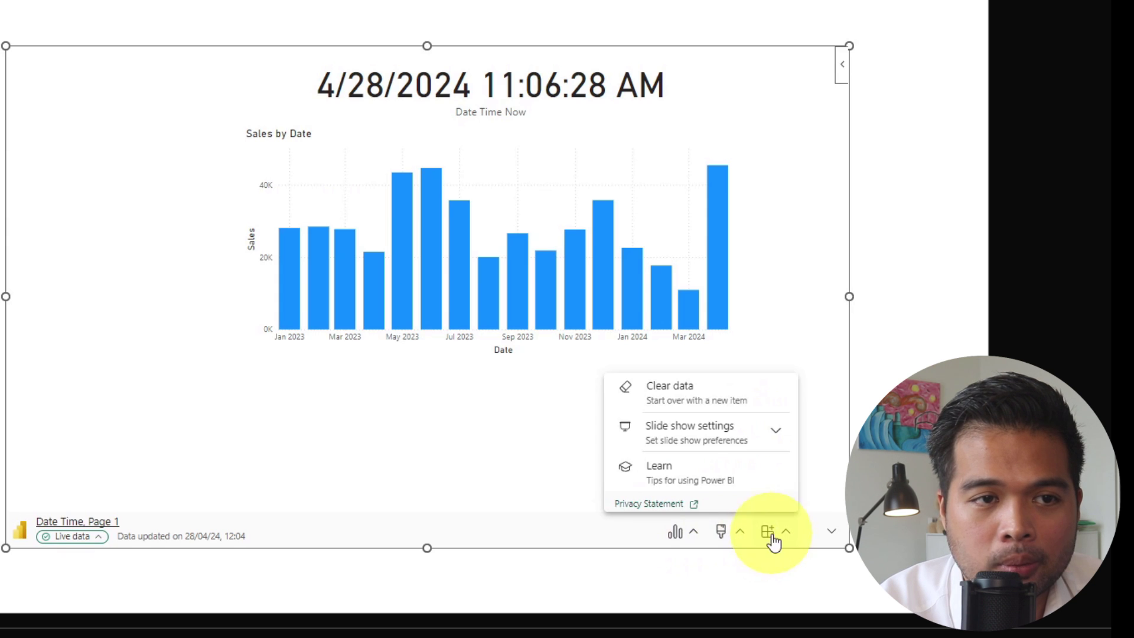
click(745, 446)
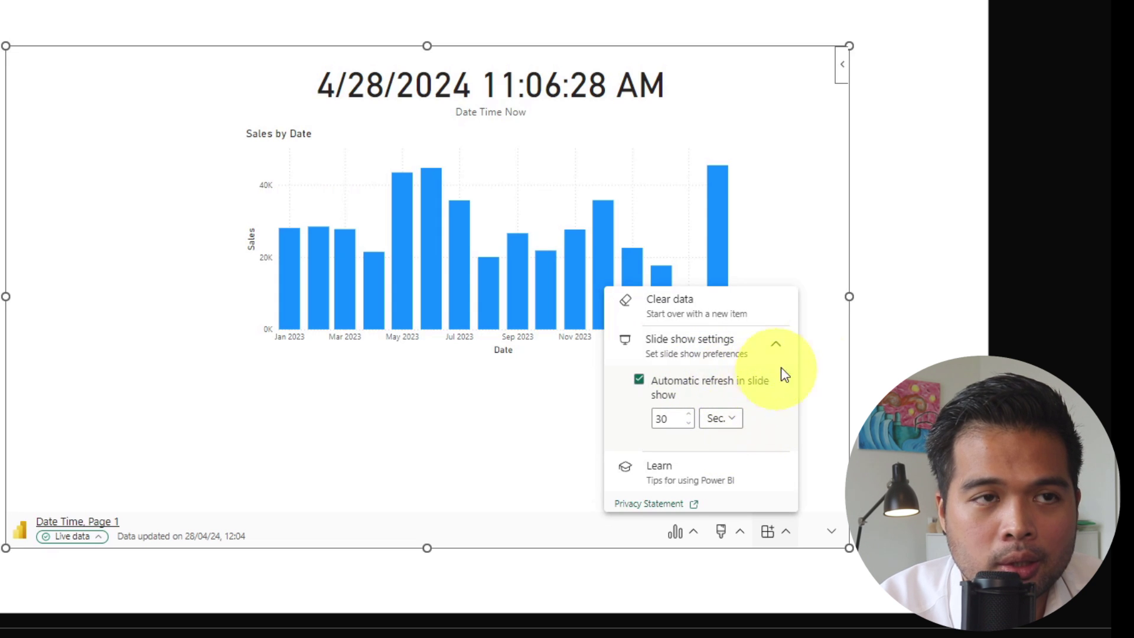
click(923, 326)
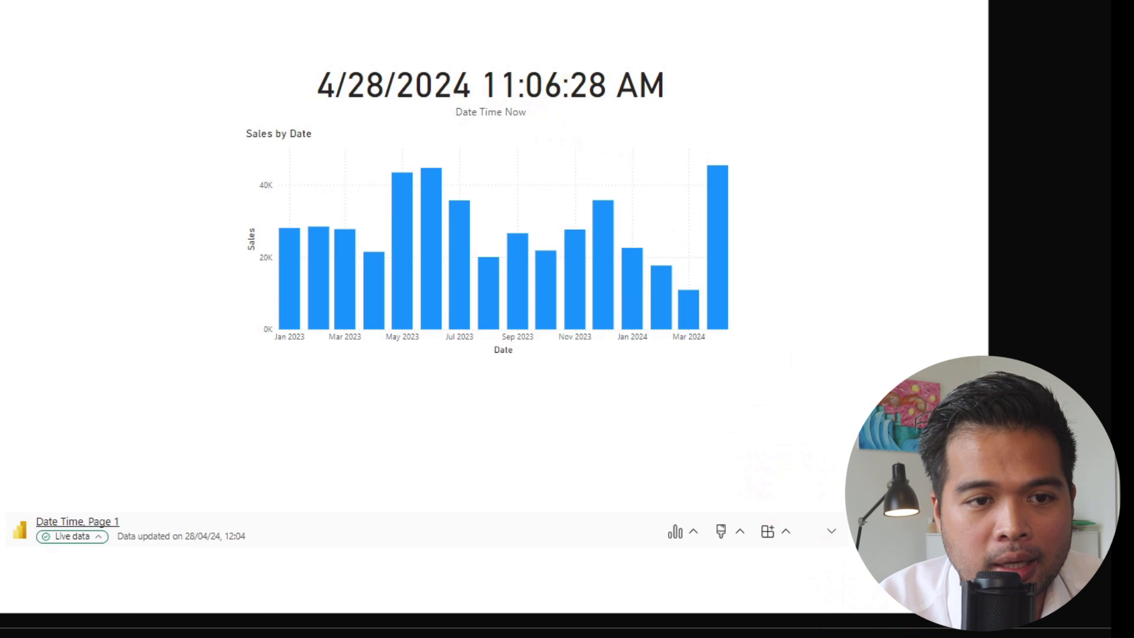
key(Escape)
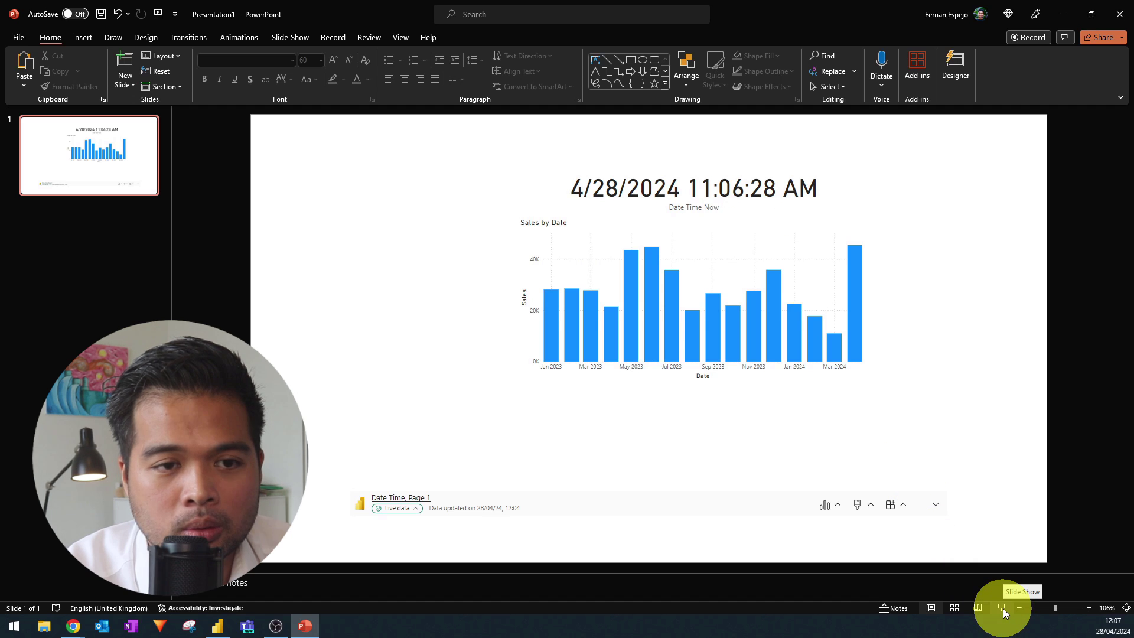
Start the slide show and watch the live report refresh to 11:07:55 AM
click(1002, 609)
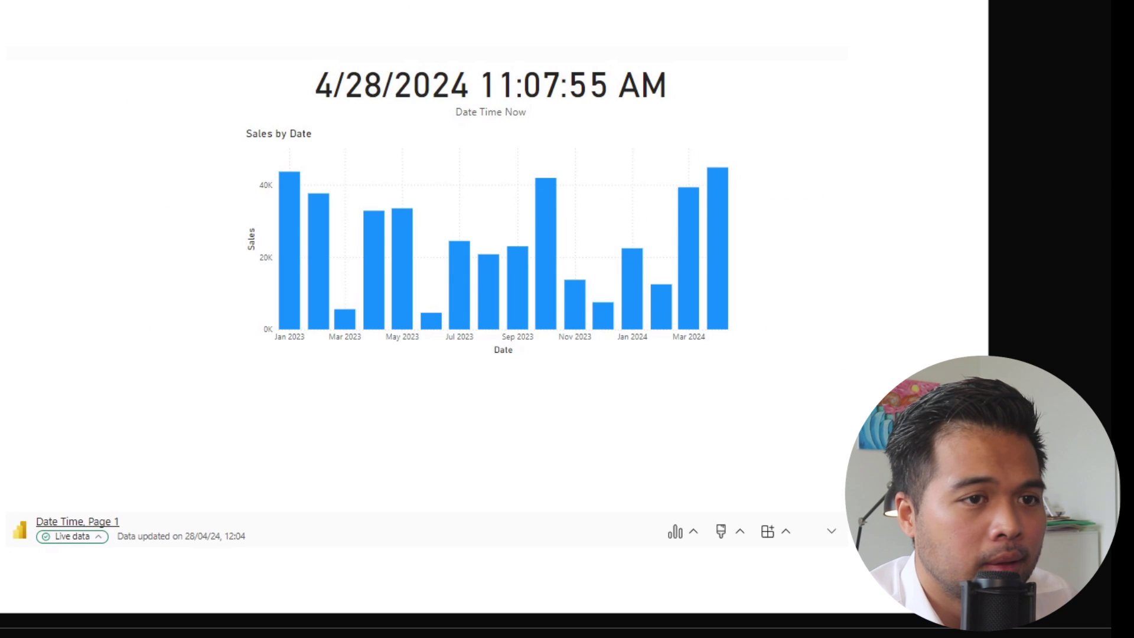
In the add-in's Slide show settings, change the auto-refresh interval from 30 to 15 seconds
click(782, 533)
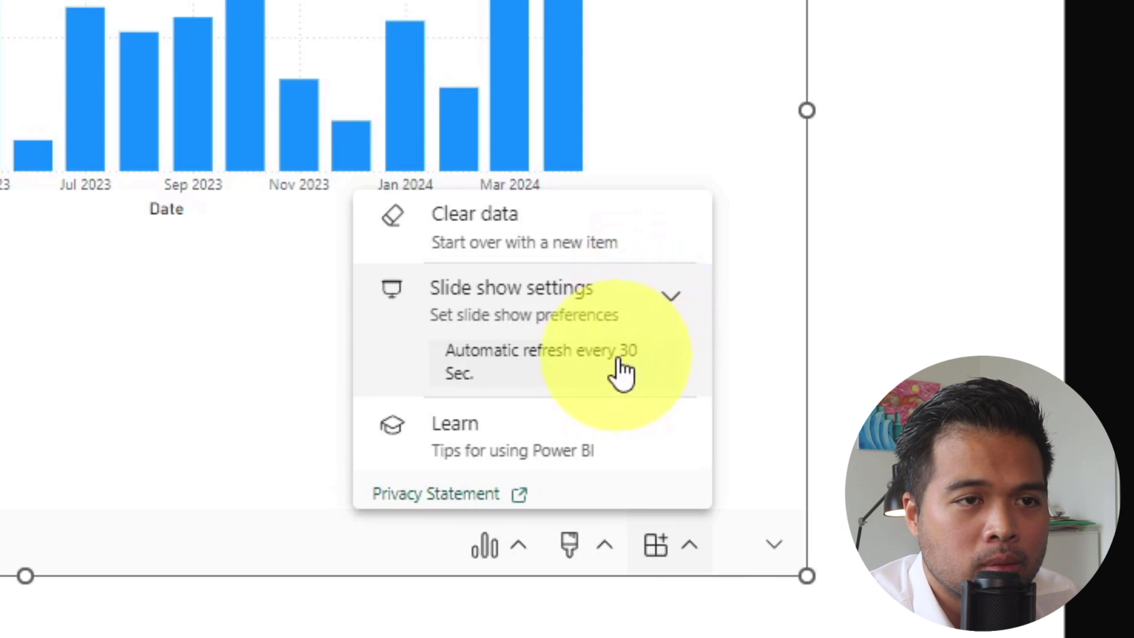
click(678, 308)
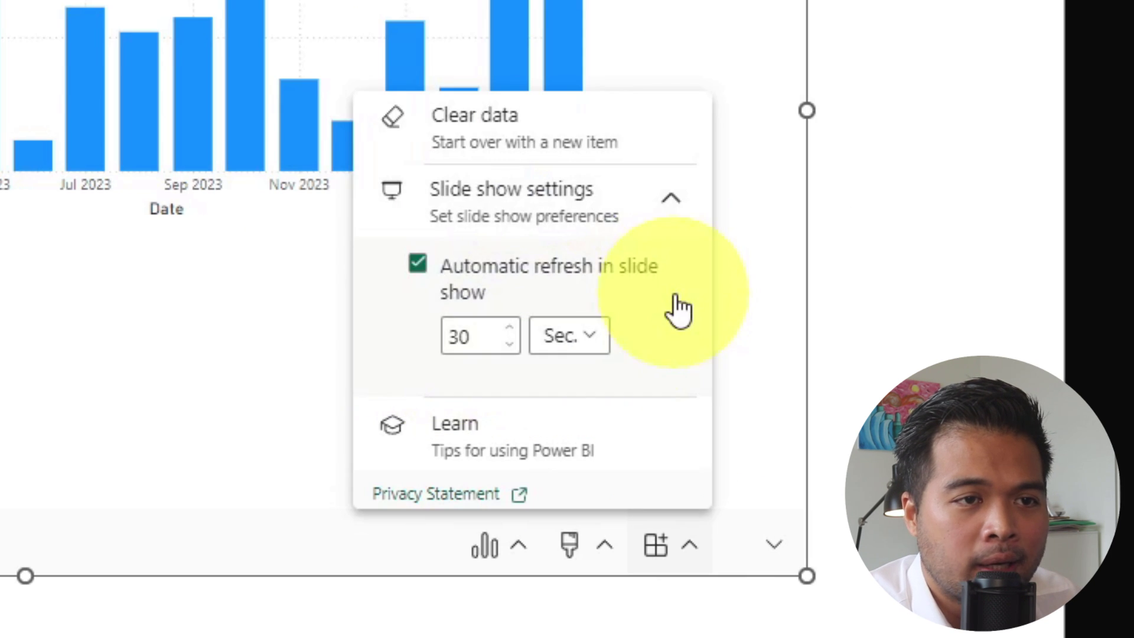
drag(483, 331, 443, 336)
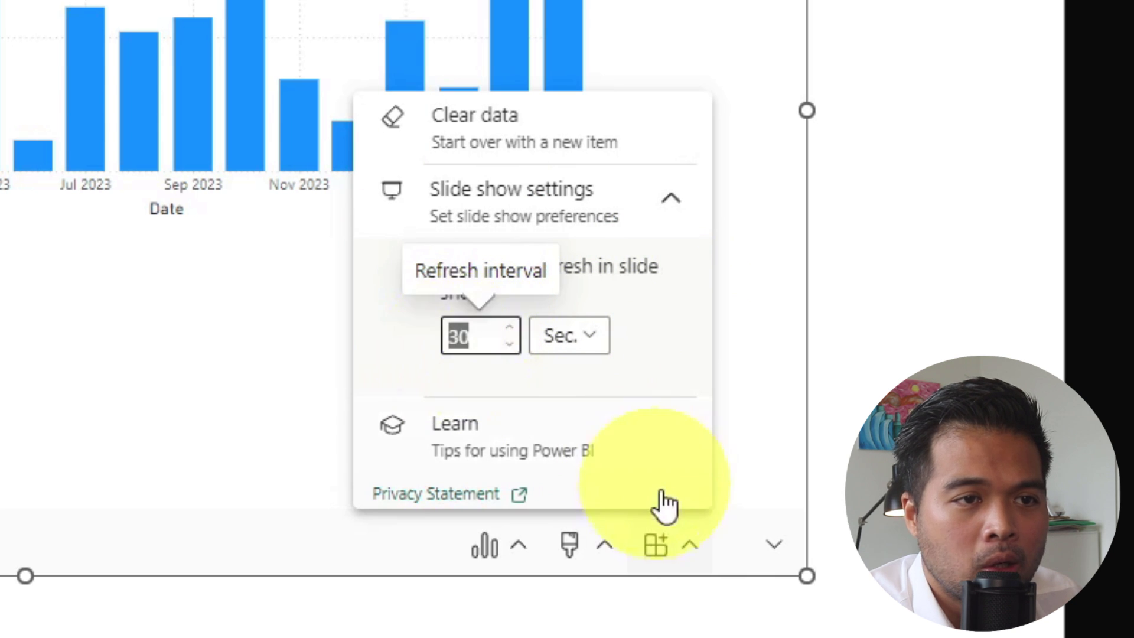
text(15)
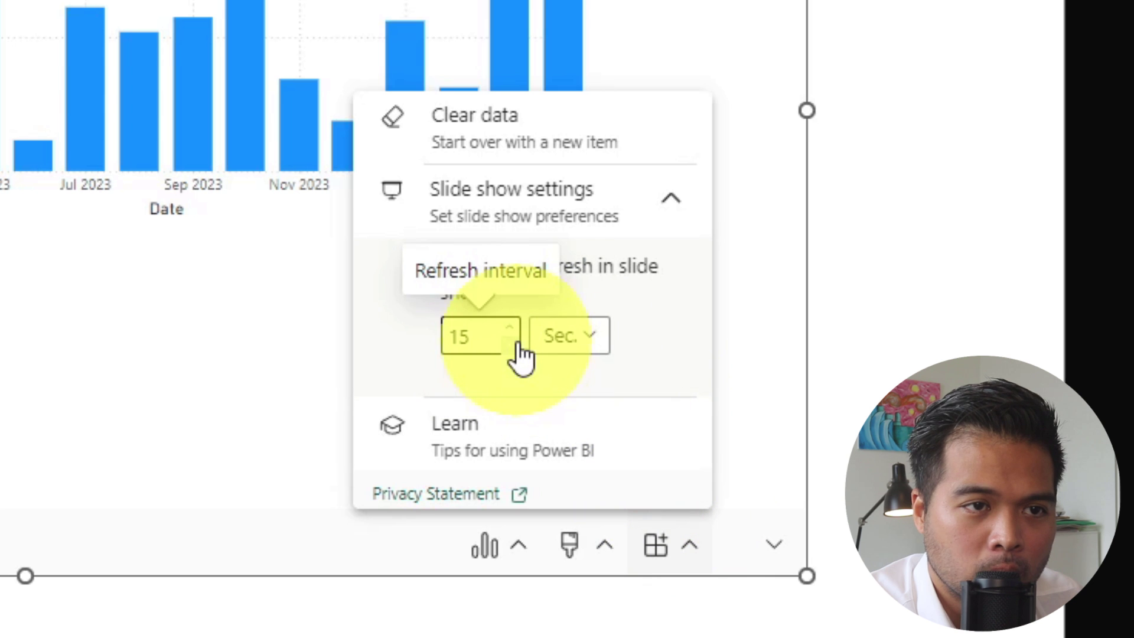
drag(504, 355, 417, 331)
text(14)
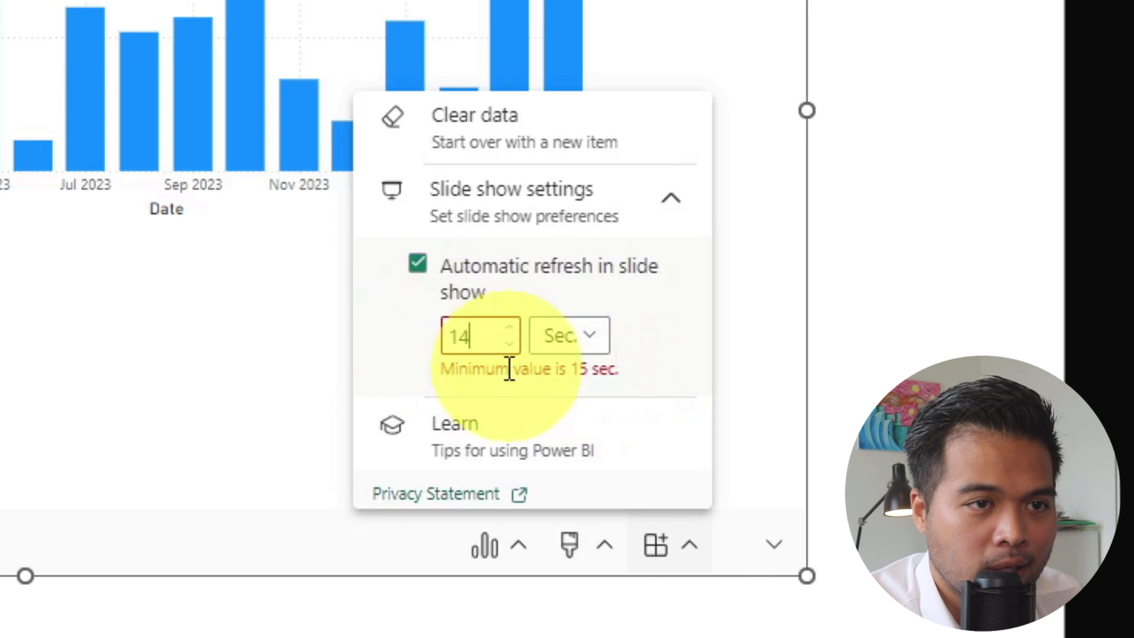
double_click(463, 334)
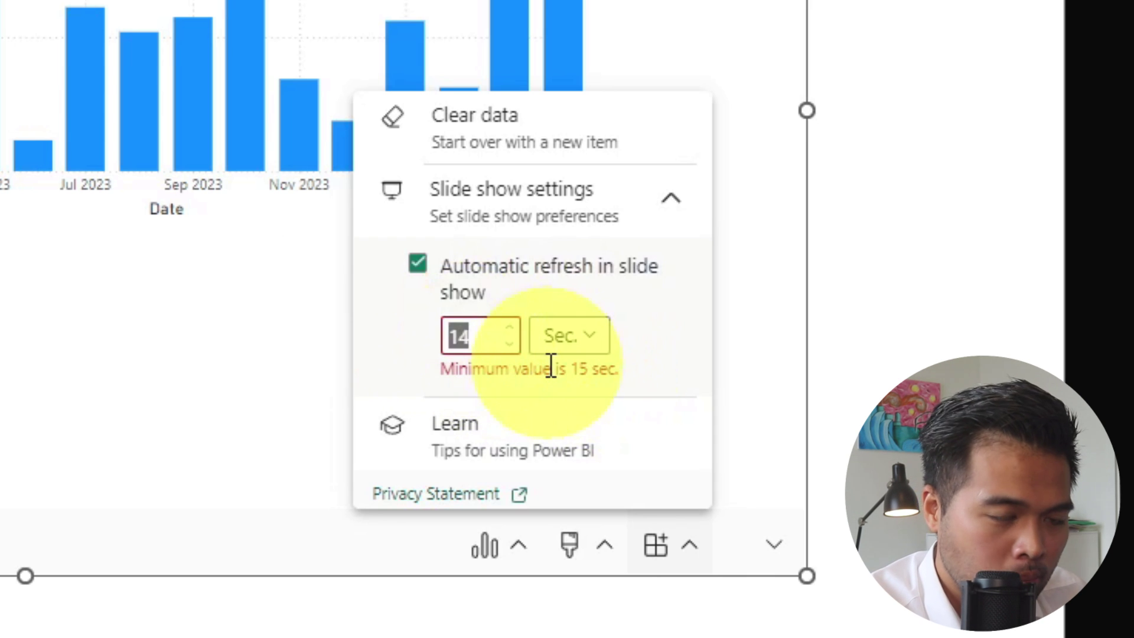
text(15)
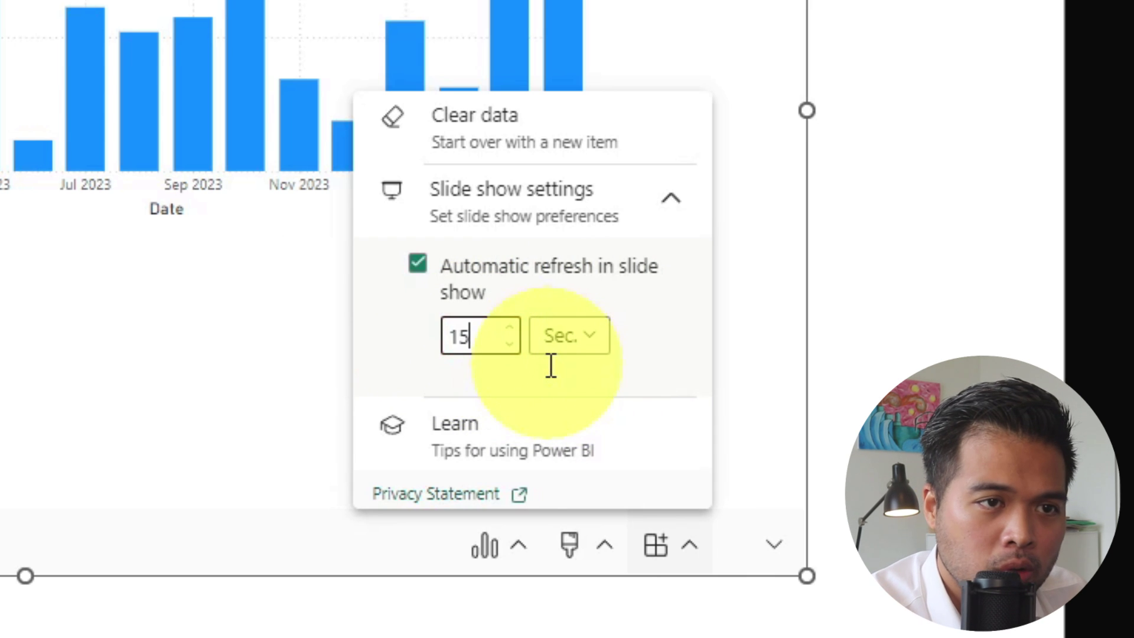
Collapse the slide show settings, close the options, and refresh the embedded report's data
click(679, 209)
click(856, 413)
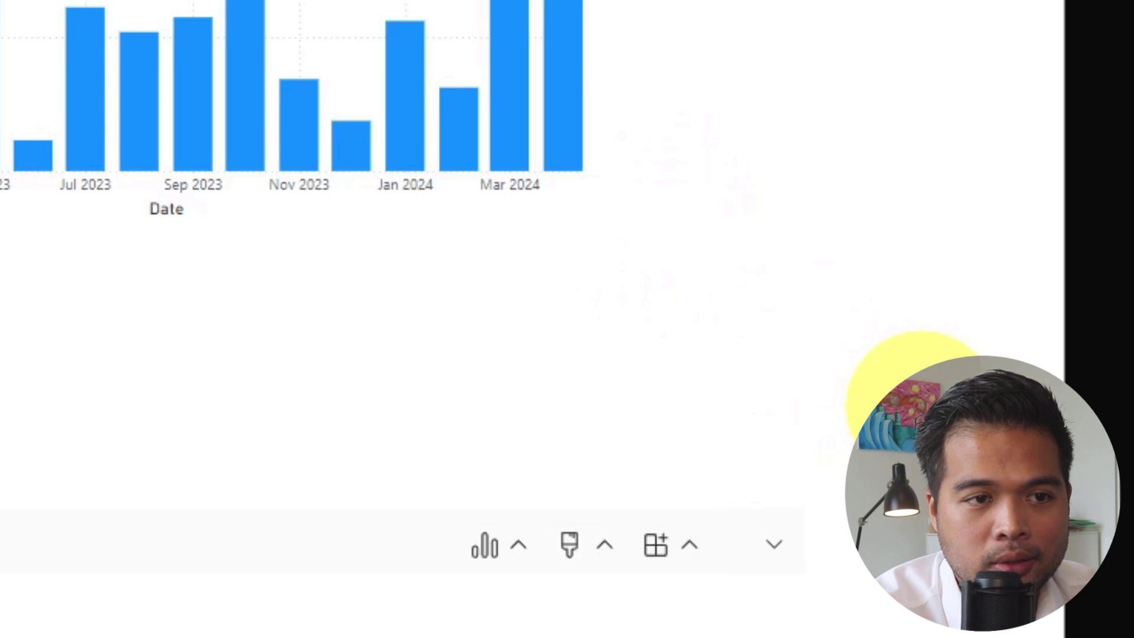
click(509, 548)
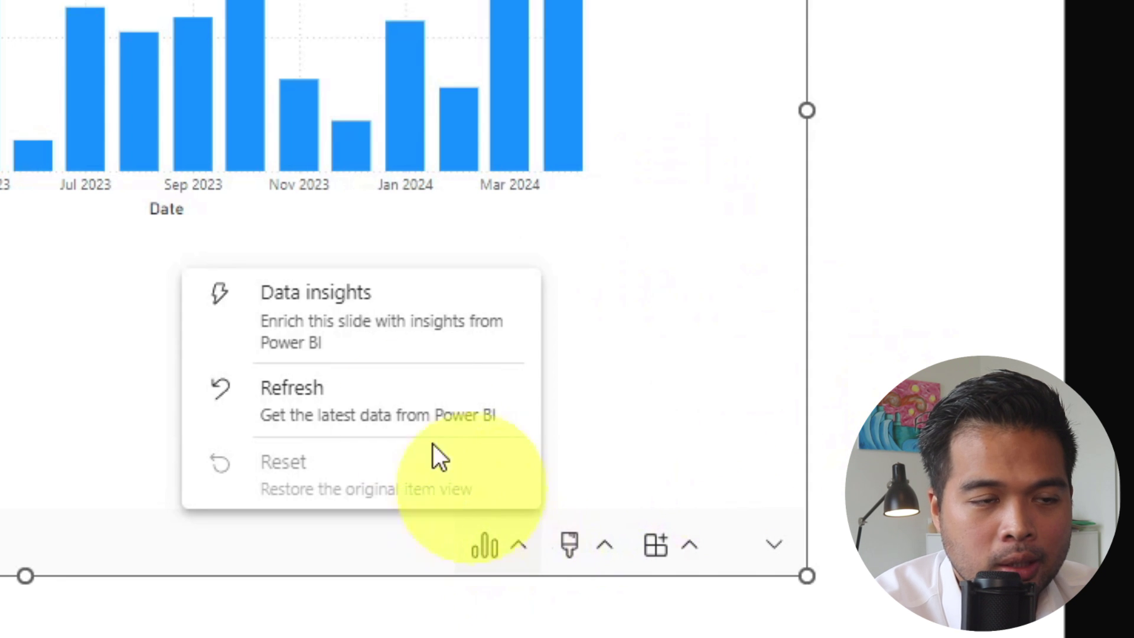
click(431, 410)
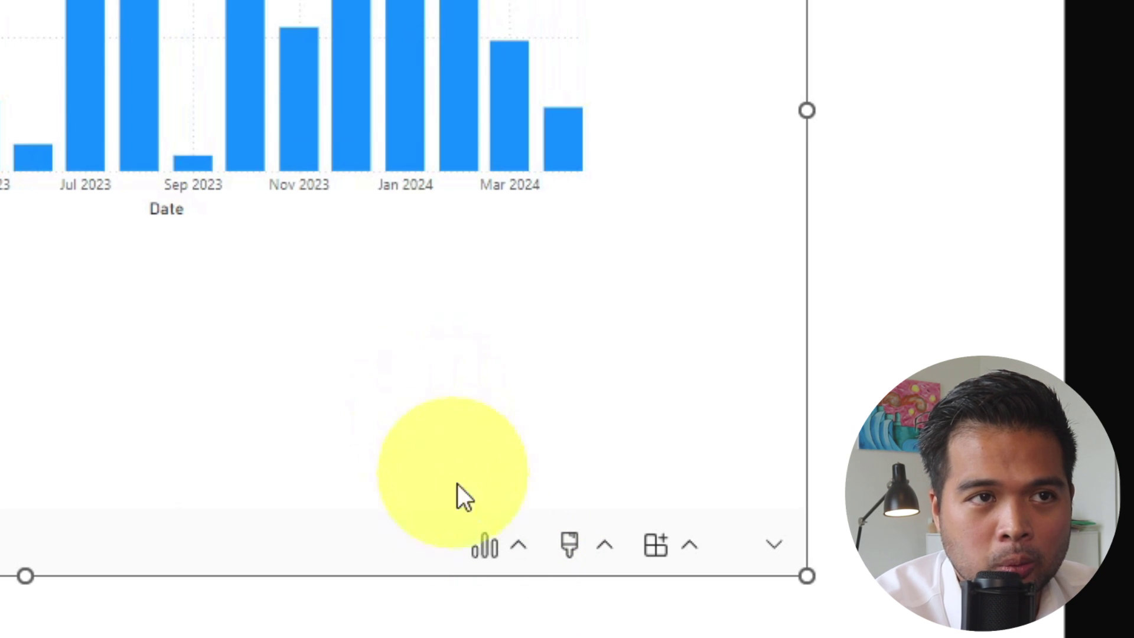
click(515, 552)
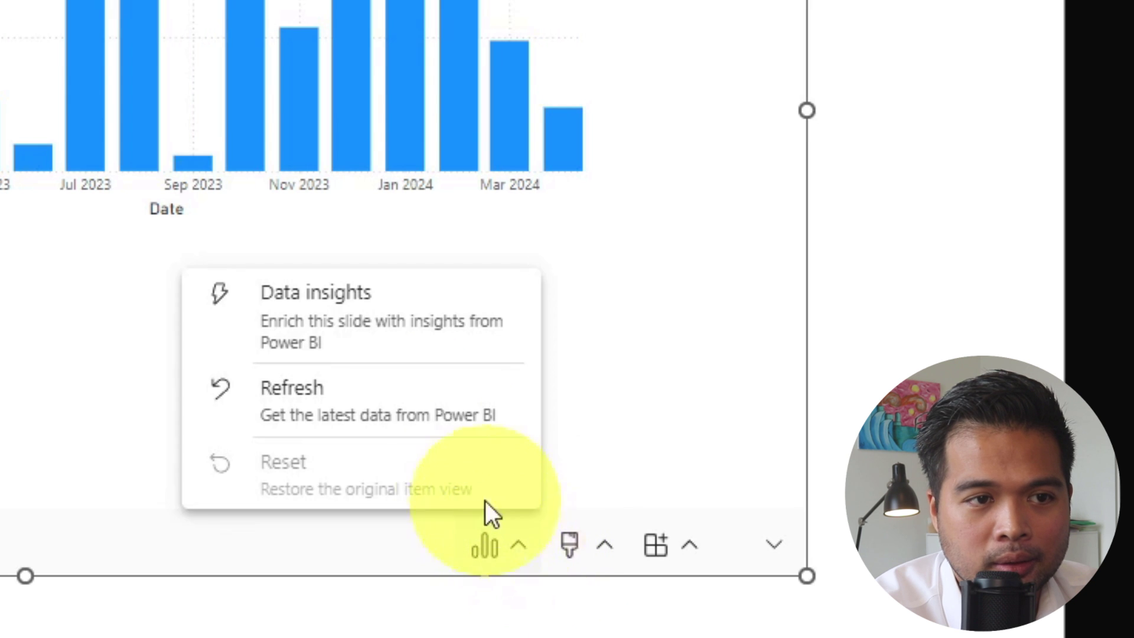
Refresh the report data several more times, then reopen the add-in options to check refresh settings
click(438, 412)
click(505, 550)
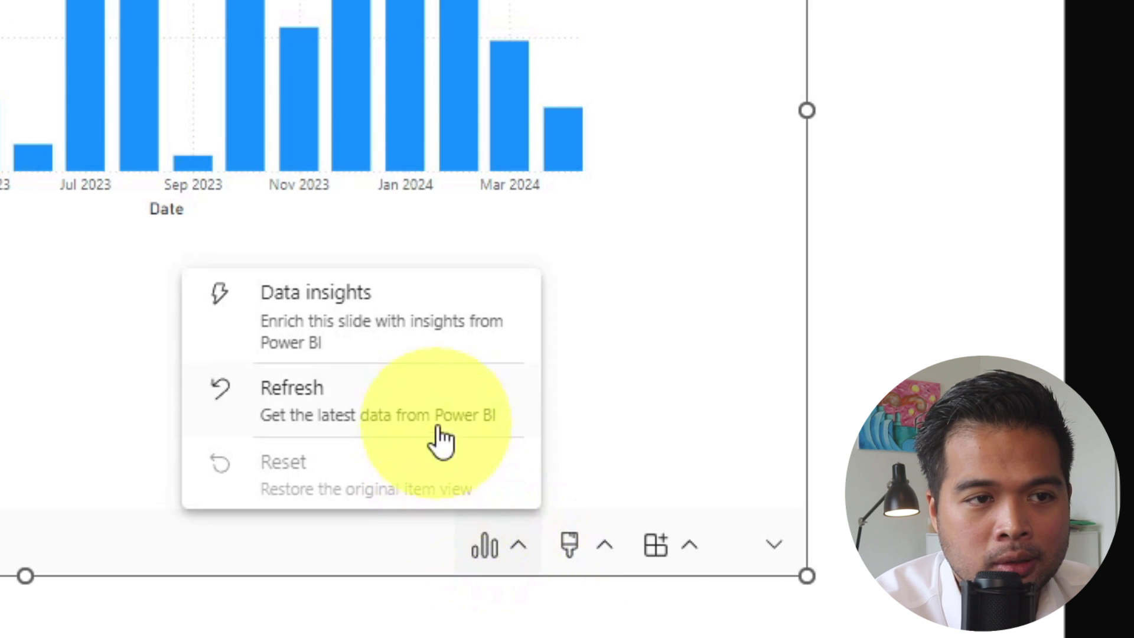
click(436, 421)
click(515, 552)
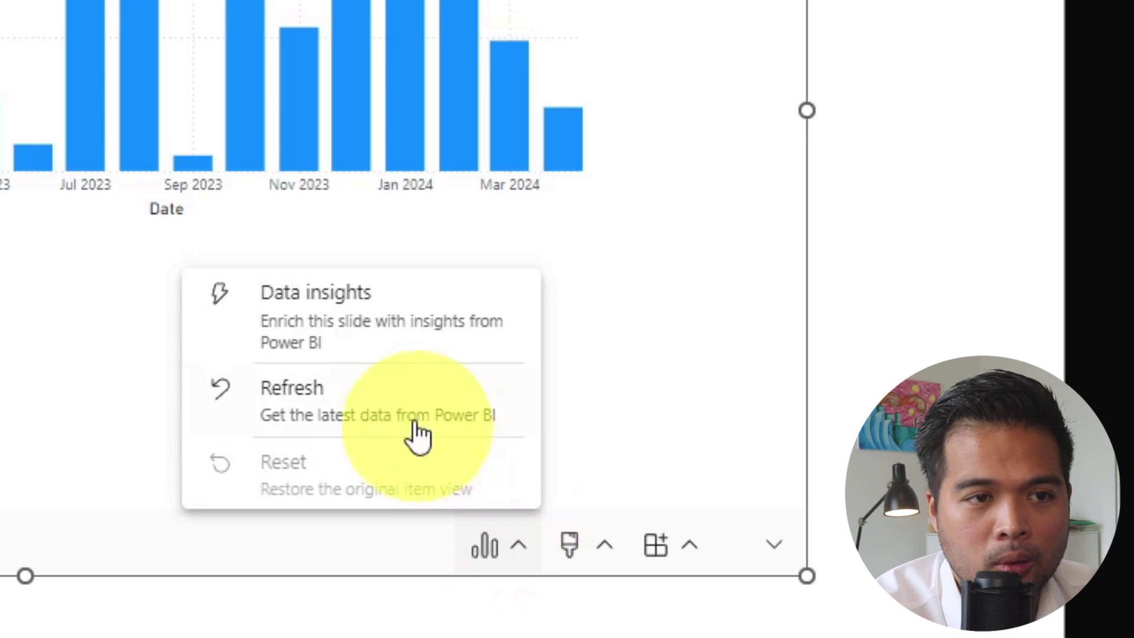
click(417, 423)
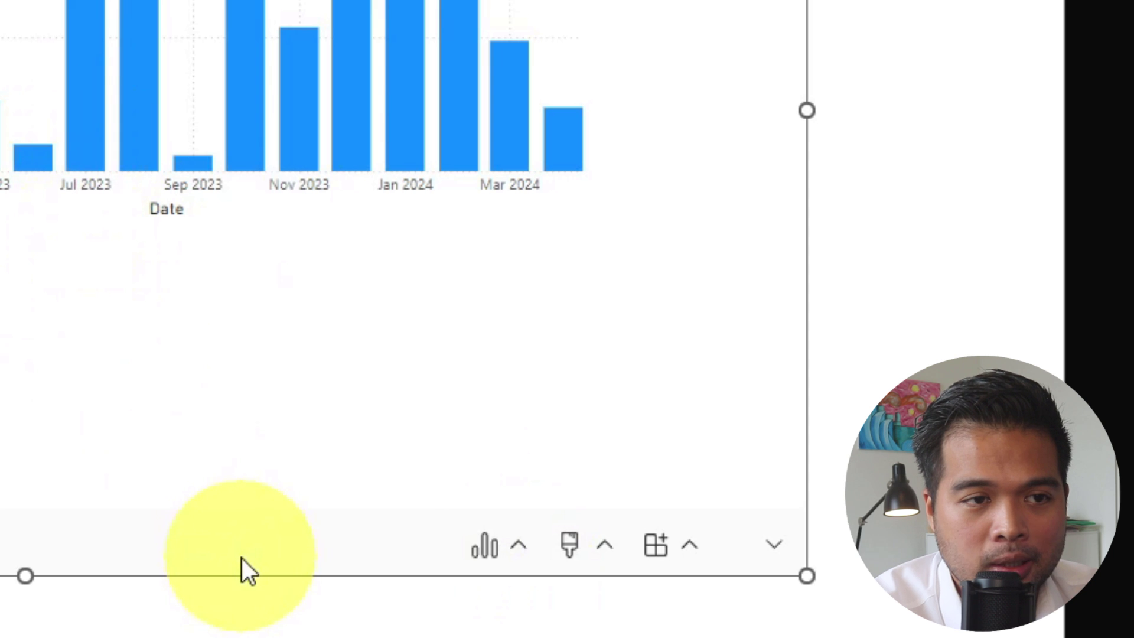
click(480, 549)
click(436, 403)
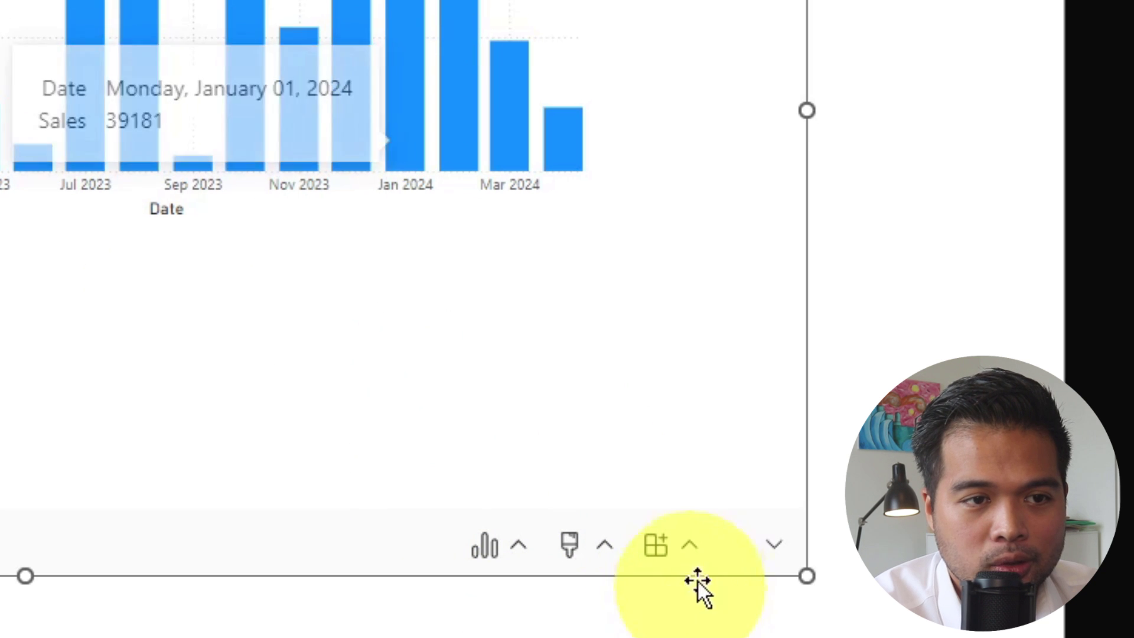
click(697, 555)
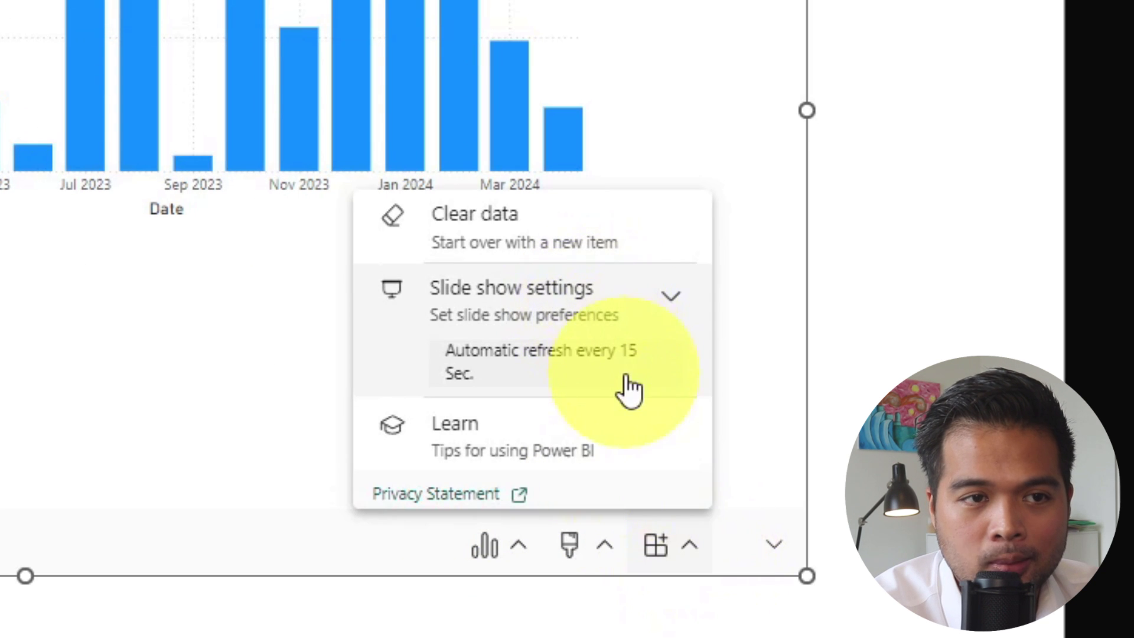